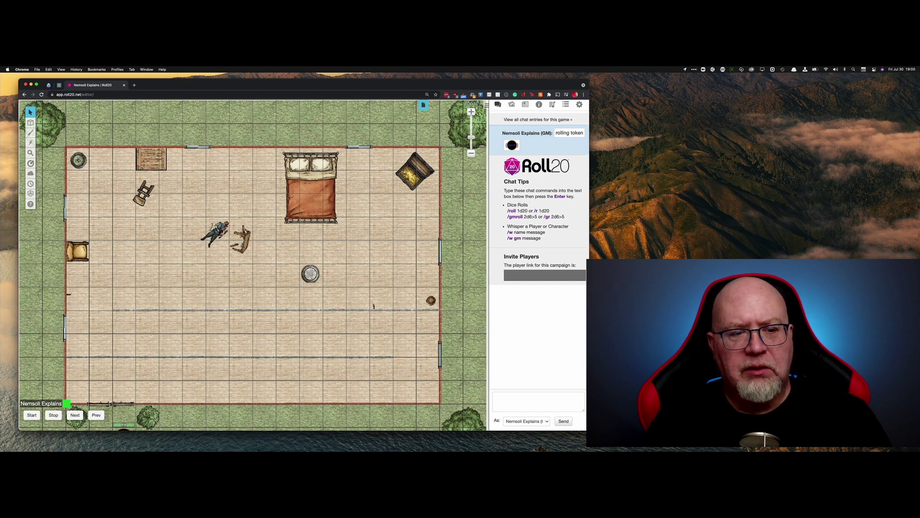
- Switch to the Dynamic Lighting layer and set up the Polygon/Line tool with a dark teal line colour
mouse_move(31, 123)
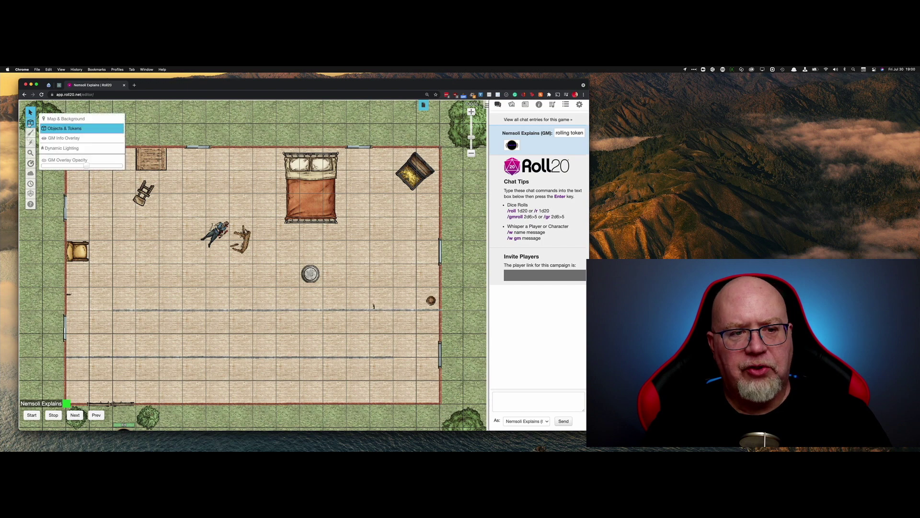
left_click(58, 148)
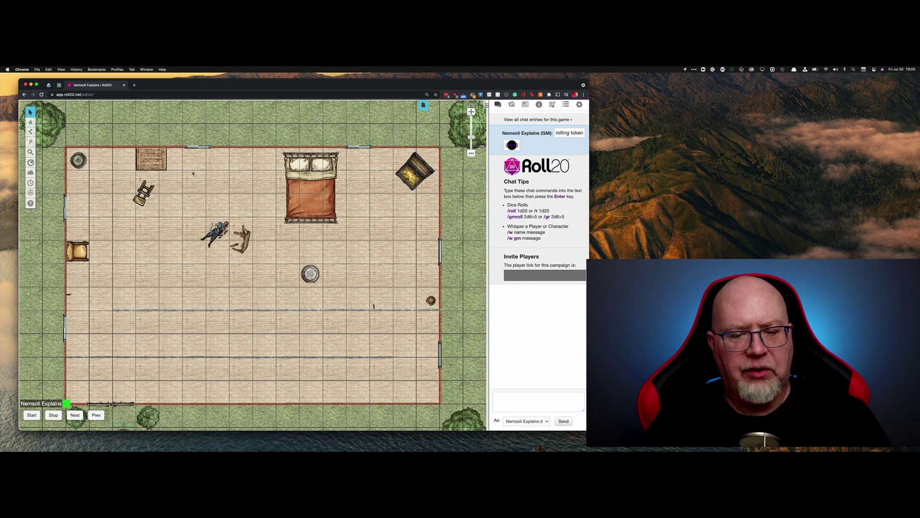
scroll(211, 193, "up", 5)
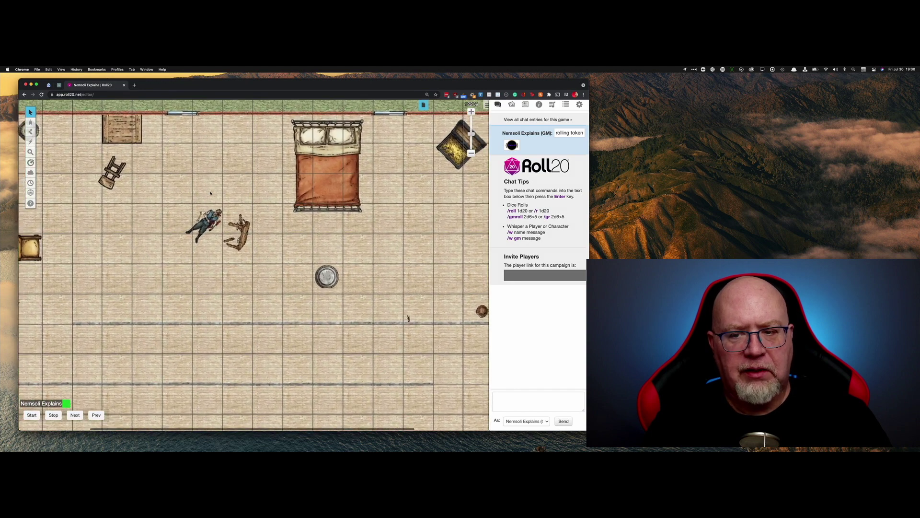
scroll(212, 175, "down", 3)
scroll(212, 175, "left", 3)
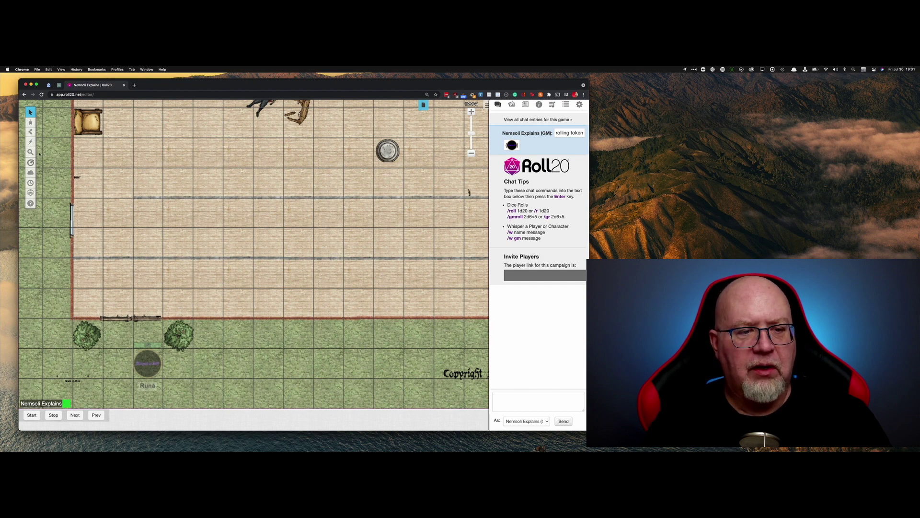
mouse_move(30, 133)
left_click(63, 138)
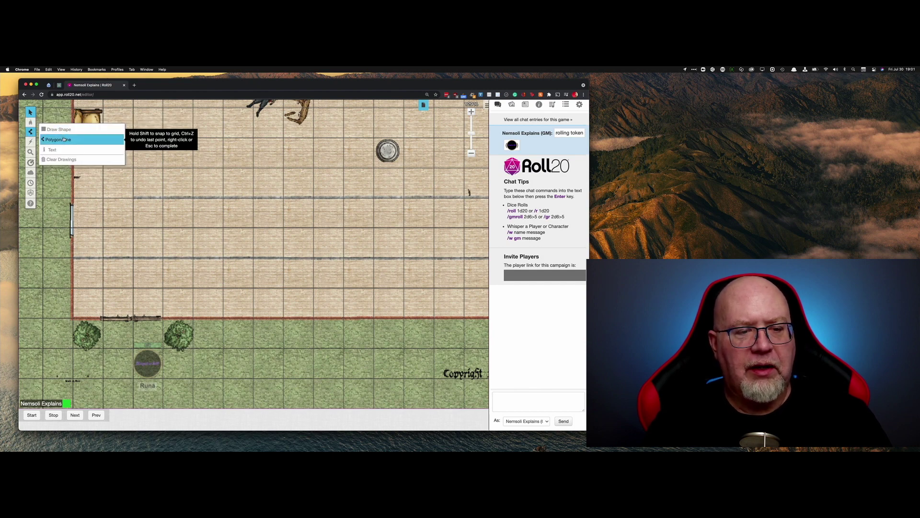
left_click(45, 111)
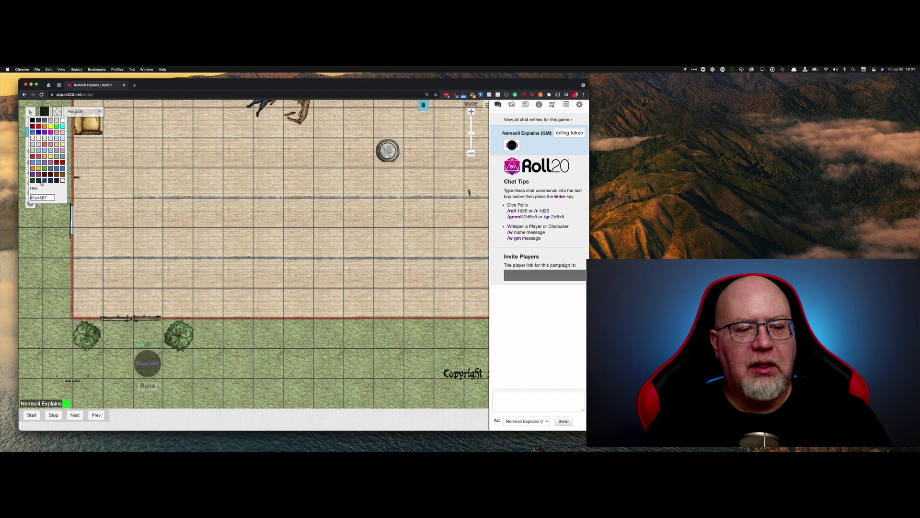
left_click(40, 180)
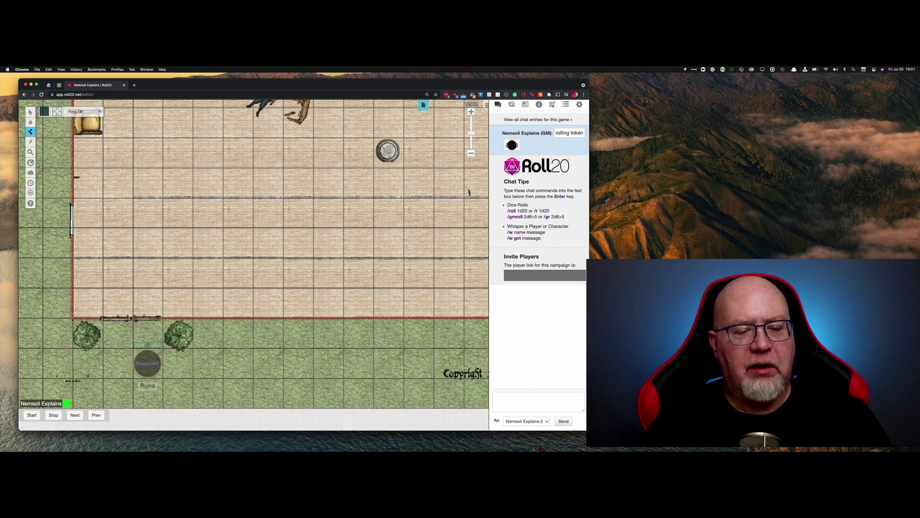
- Trace the west outer wall with lines from the southwest corner to the lower window and between the two west windows
left_click(72, 318)
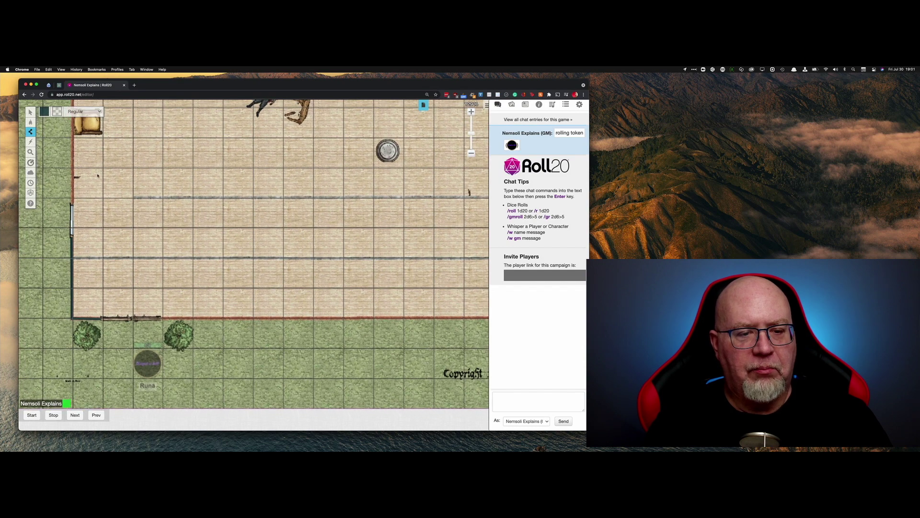
left_click(30, 111)
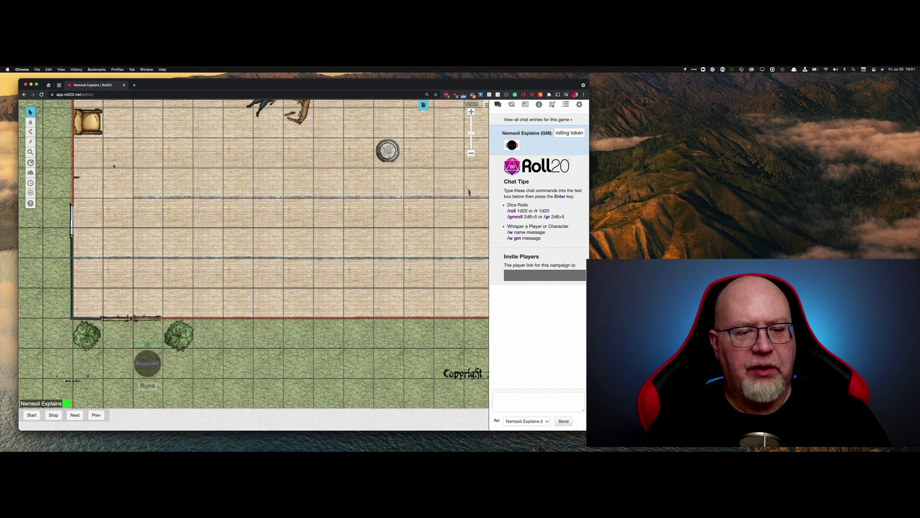
scroll(254, 264, "up", 5)
scroll(259, 263, "up", 2)
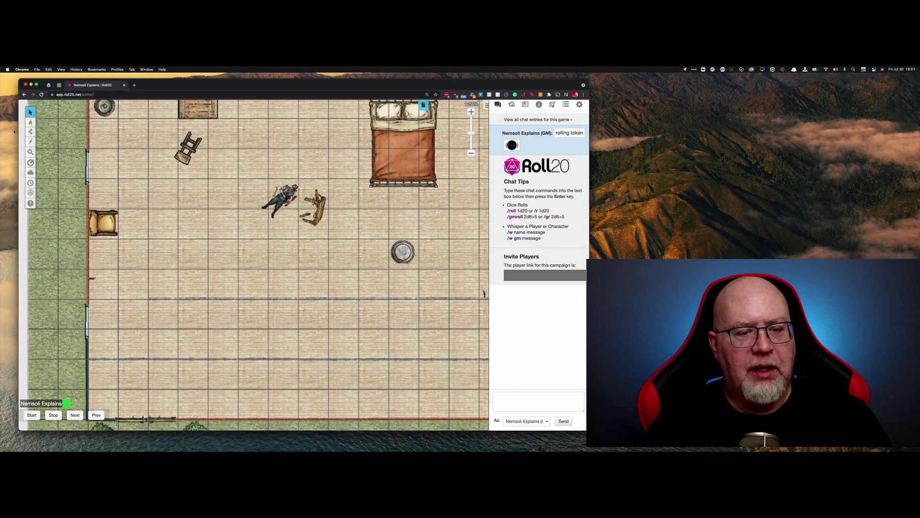
mouse_move(30, 122)
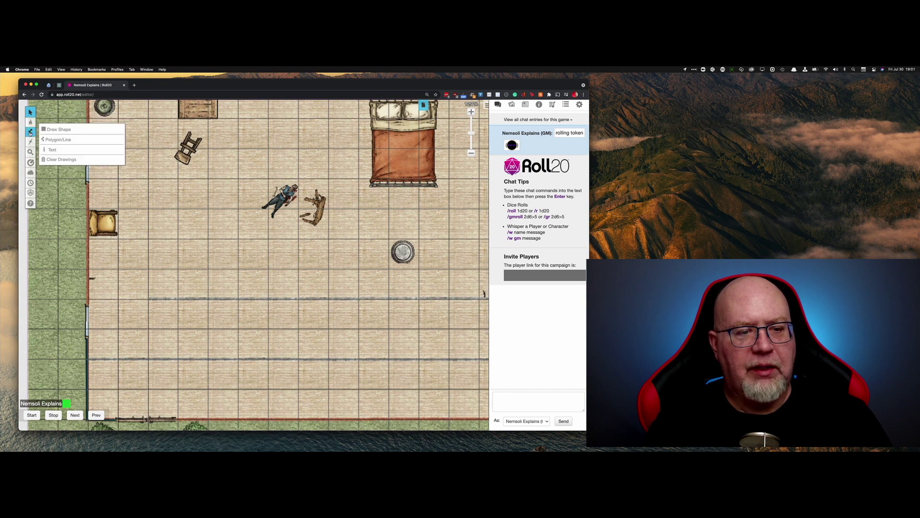
left_click(54, 139)
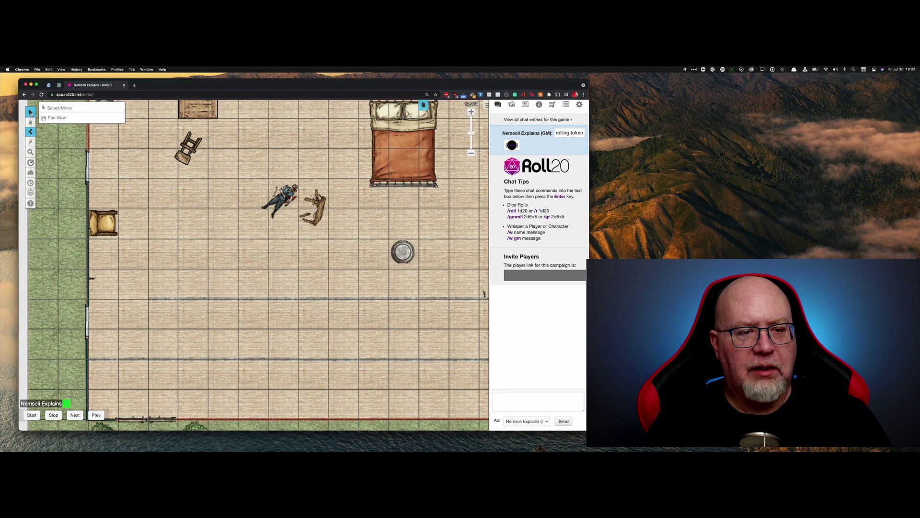
left_click(30, 112)
- Trace the outer wall from the upper west window around the northwest corner to the first window in the north wall
scroll(146, 182, "up", 5)
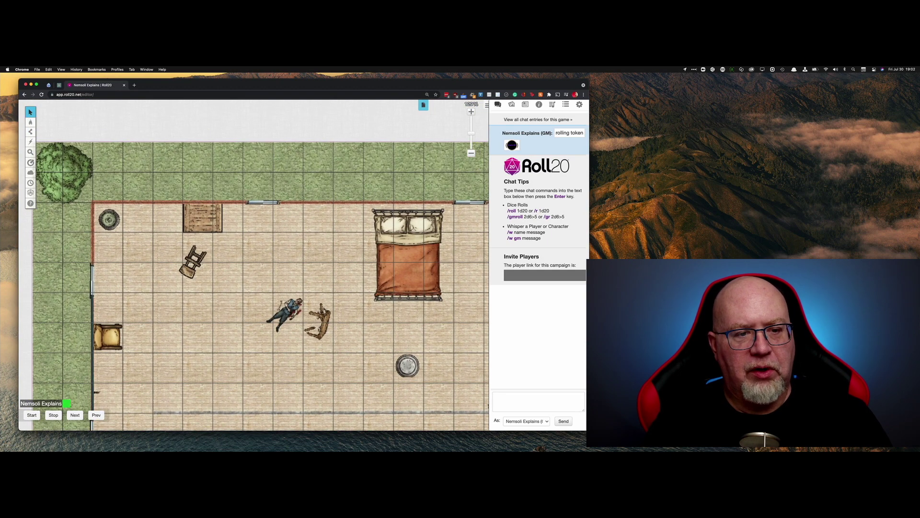
mouse_move(30, 123)
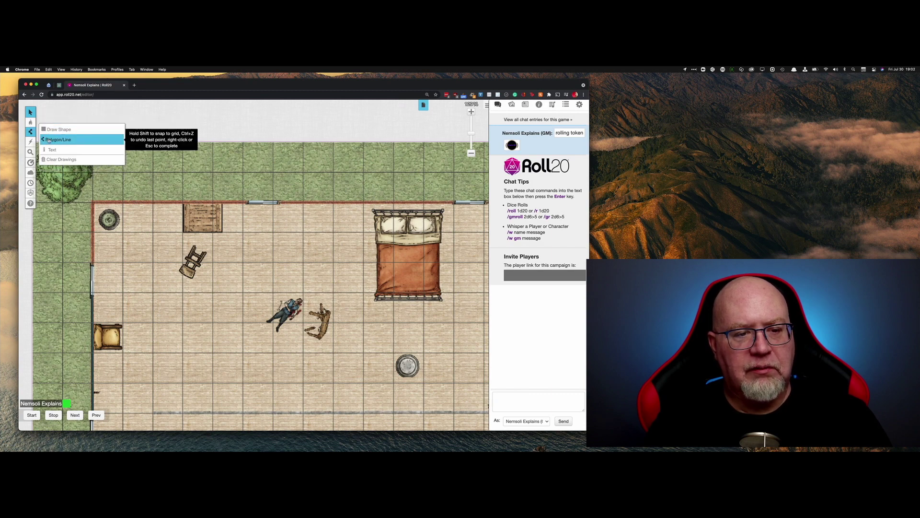
left_click(49, 139)
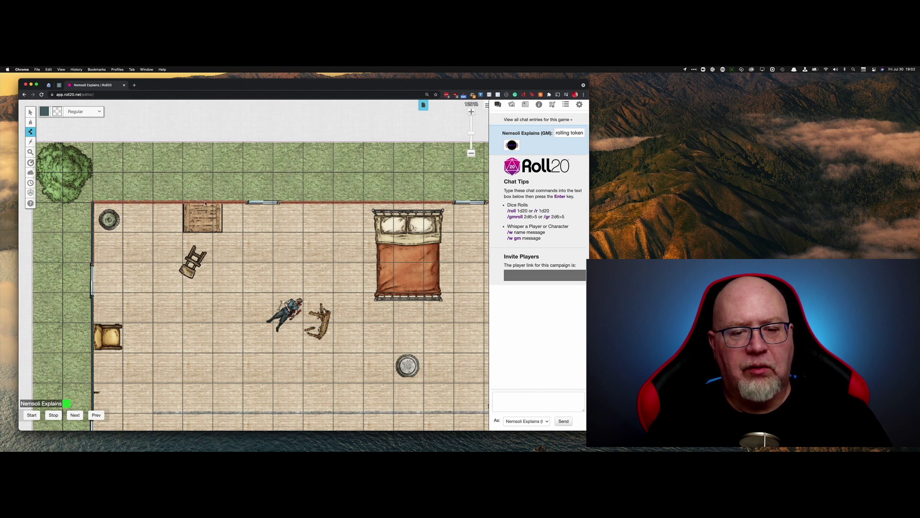
left_click(249, 201)
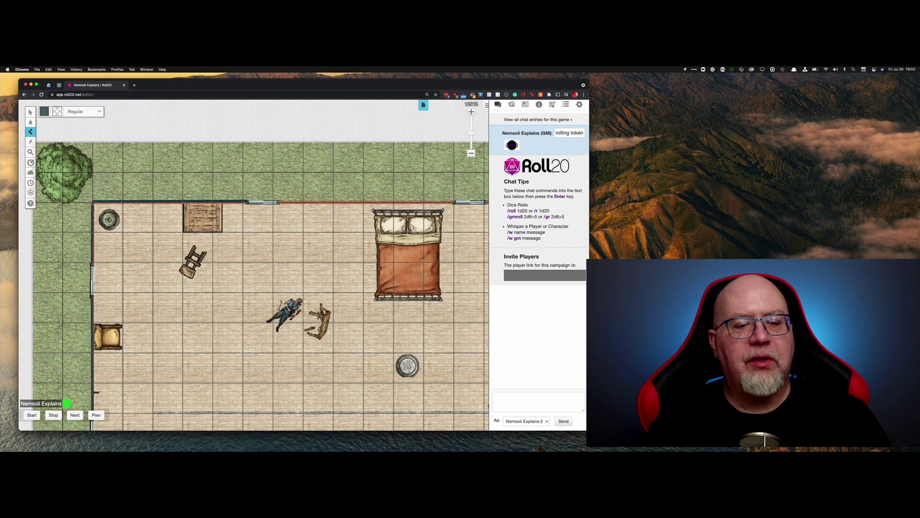
left_click(30, 112)
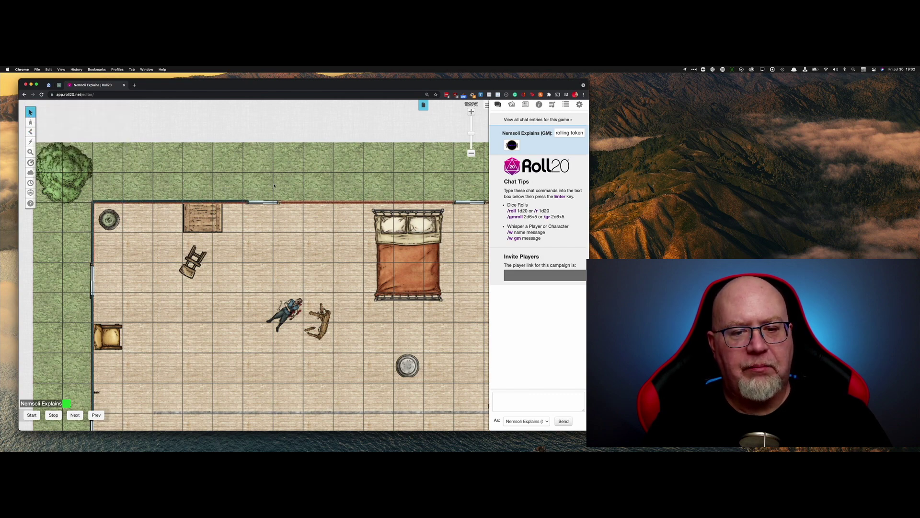
- Draw a lighting wall line along the north wall between its two windows
scroll(319, 206, "right", 8)
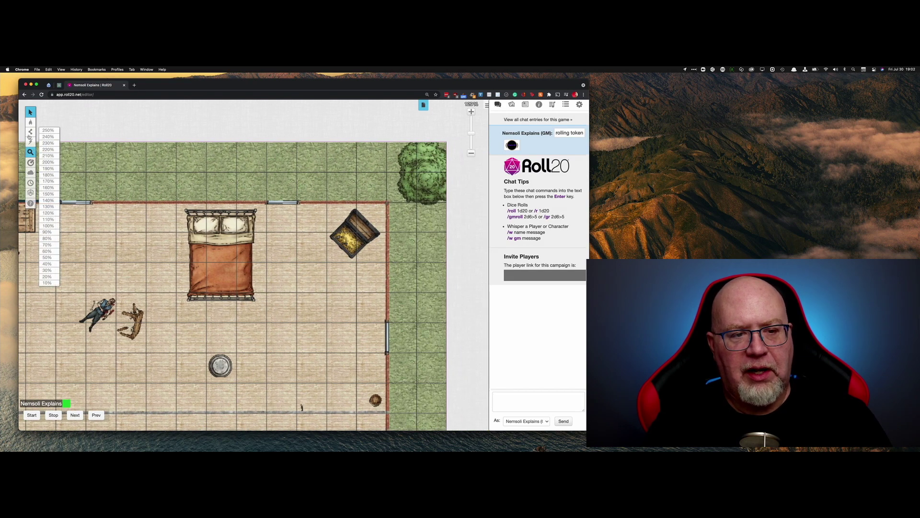
mouse_move(30, 132)
left_click(72, 159)
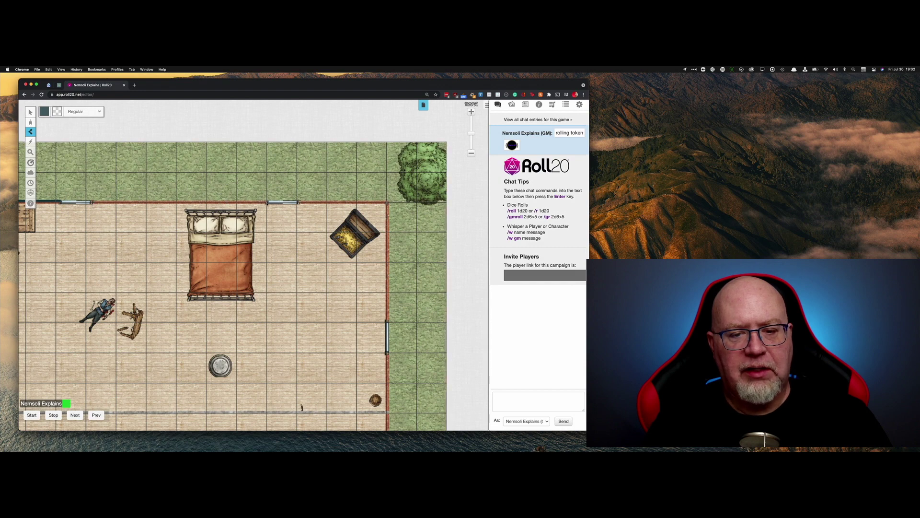
left_click(267, 202)
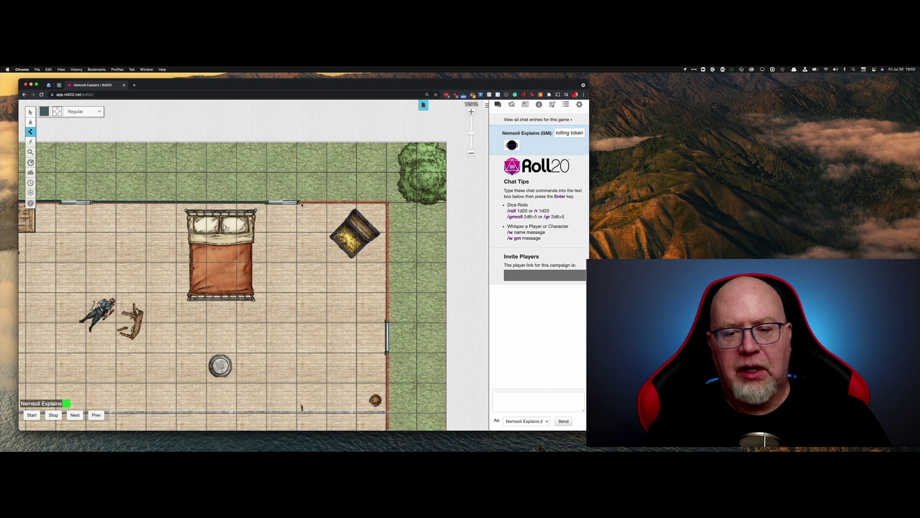
- Trace the wall around the northeast corner to the upper east window, and from below that window to the upper interior wall
left_click(387, 202)
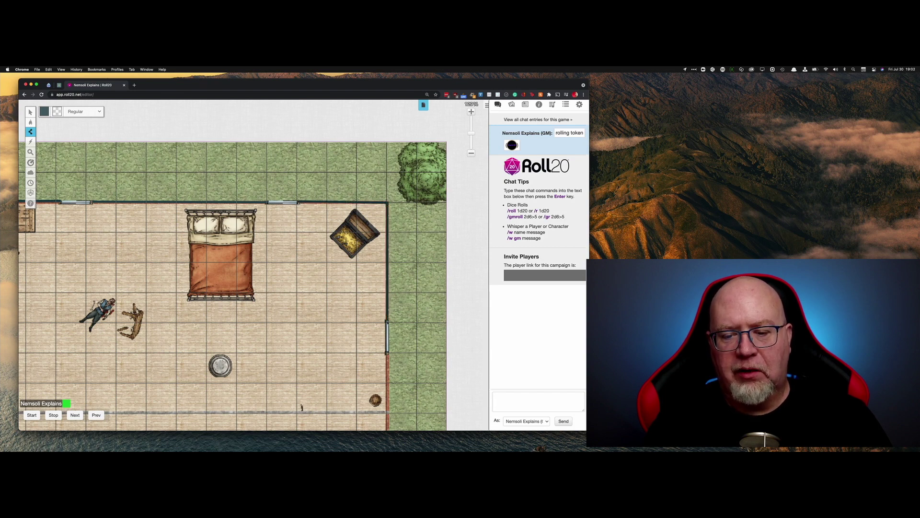
left_click(387, 322)
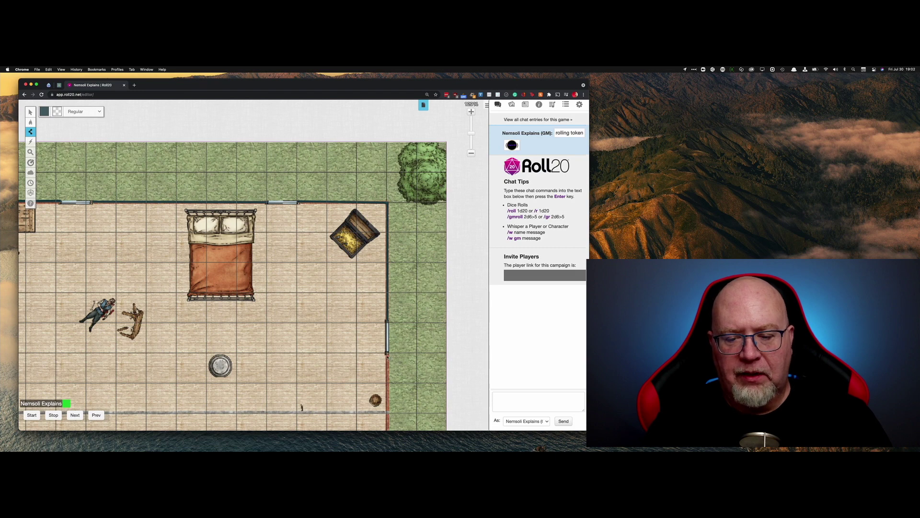
left_click(387, 412)
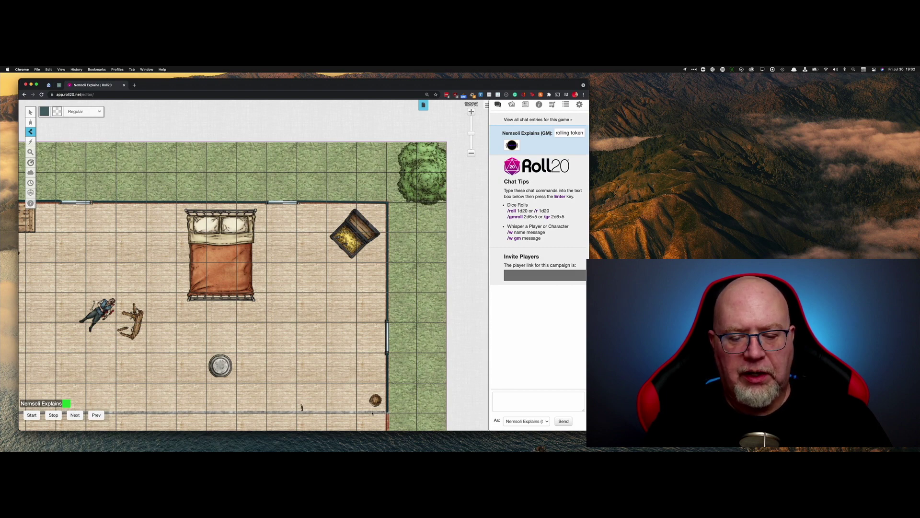
- Trace the upper horizontal interior wall from the east outer wall to its west end
left_click(126, 412)
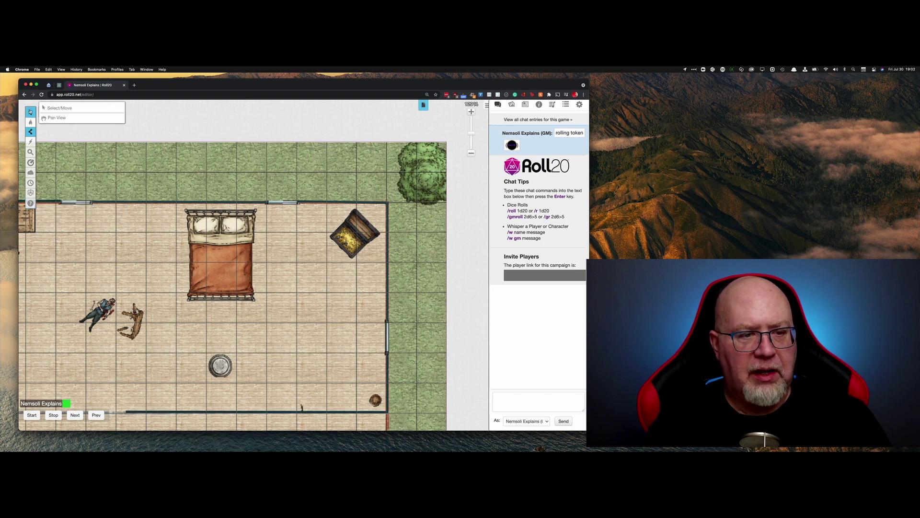
left_click(29, 111)
scroll(224, 189, "left", 5)
scroll(225, 189, "down", 3)
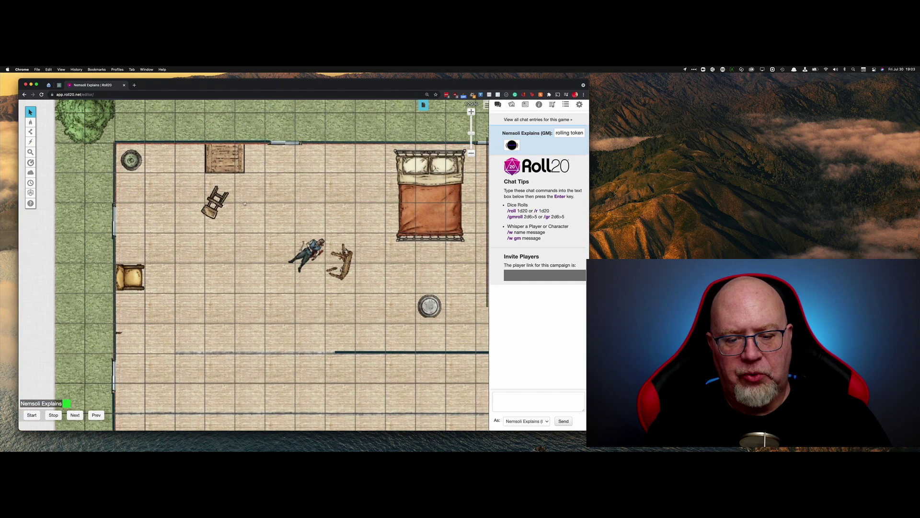
scroll(224, 190, "down", 2)
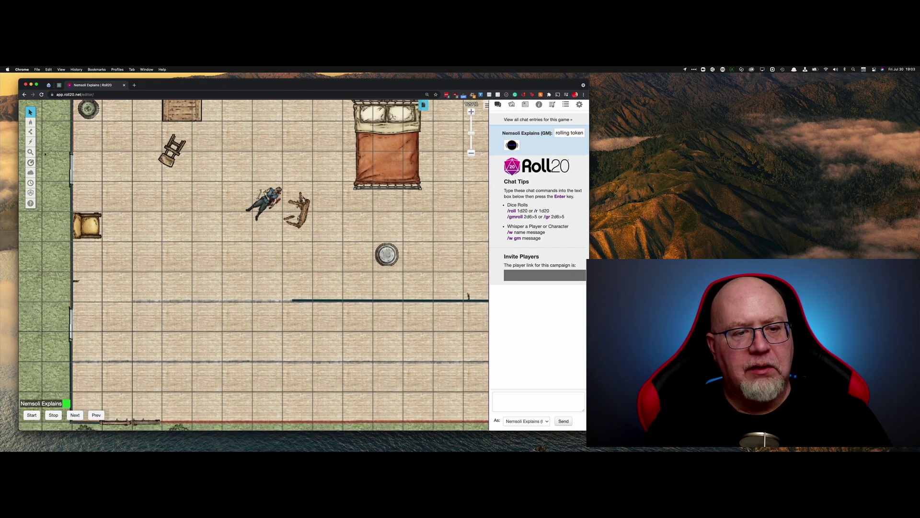
mouse_move(31, 123)
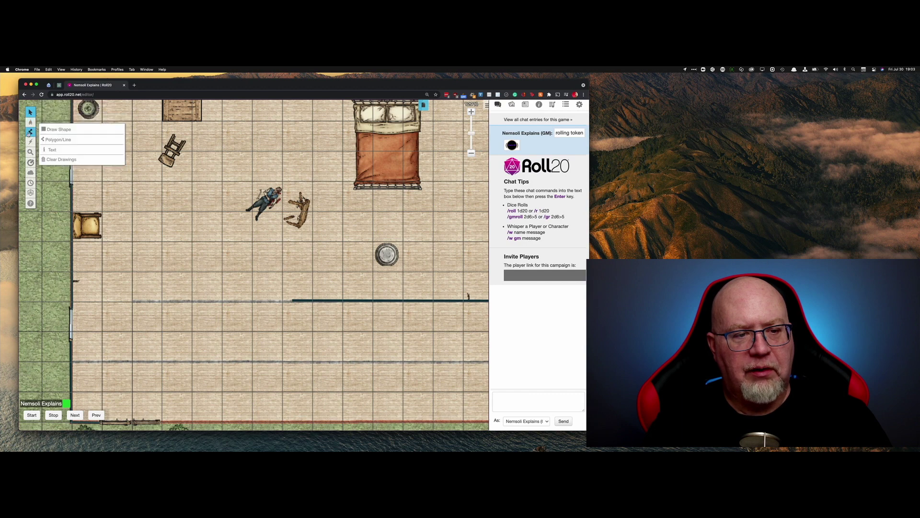
left_click(31, 132)
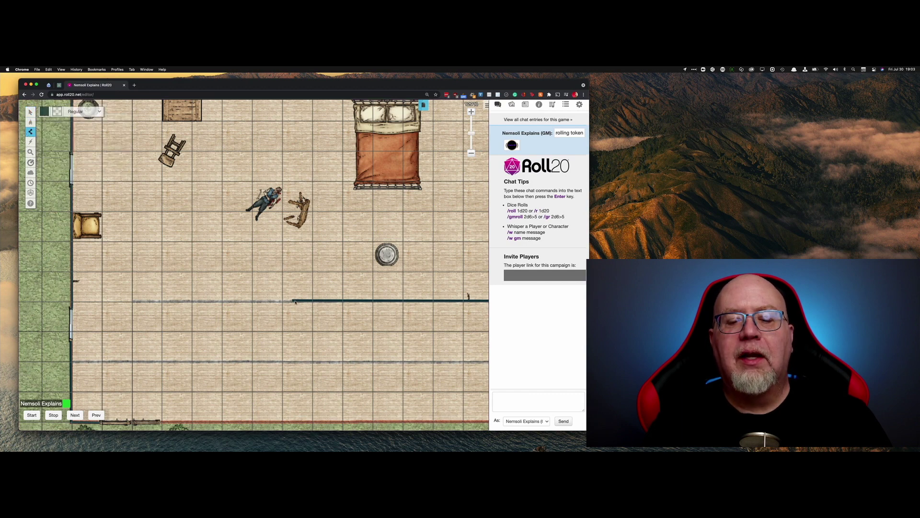
left_click(133, 302)
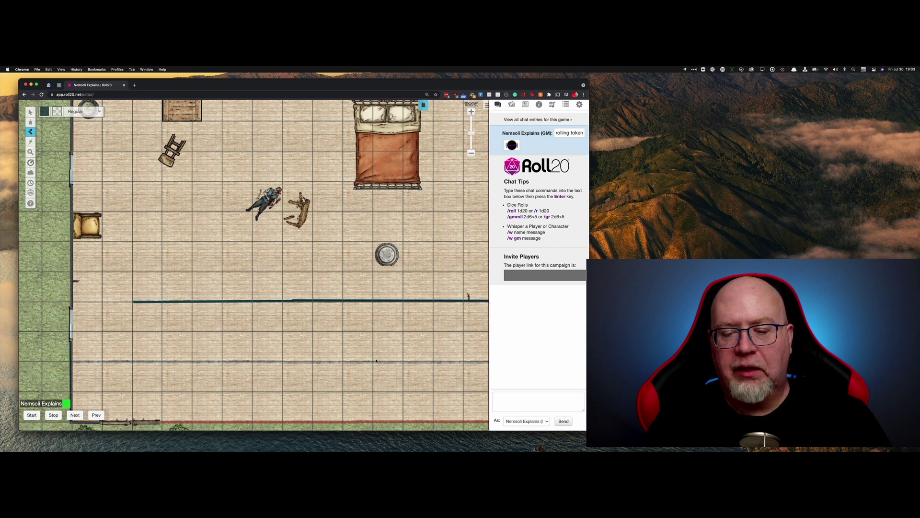
- Trace the lower horizontal interior wall from the west outer wall to its east end
left_click(482, 364)
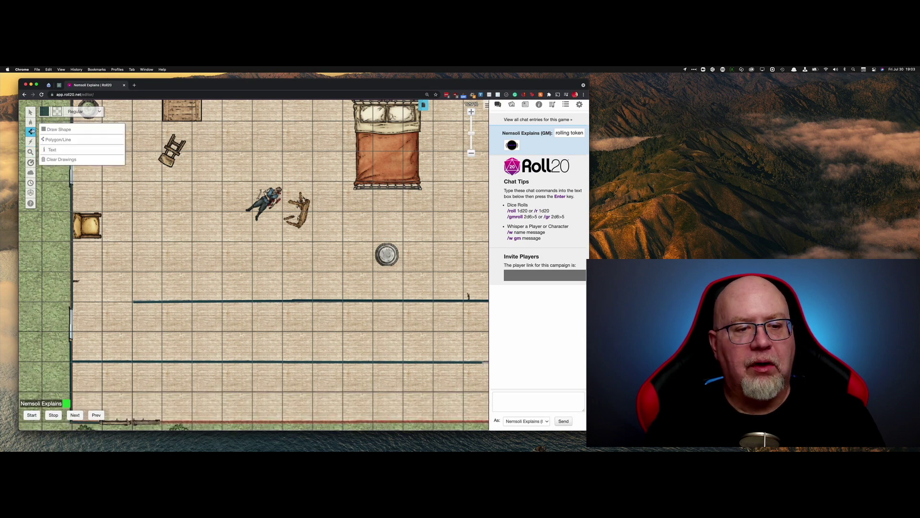
left_click(30, 112)
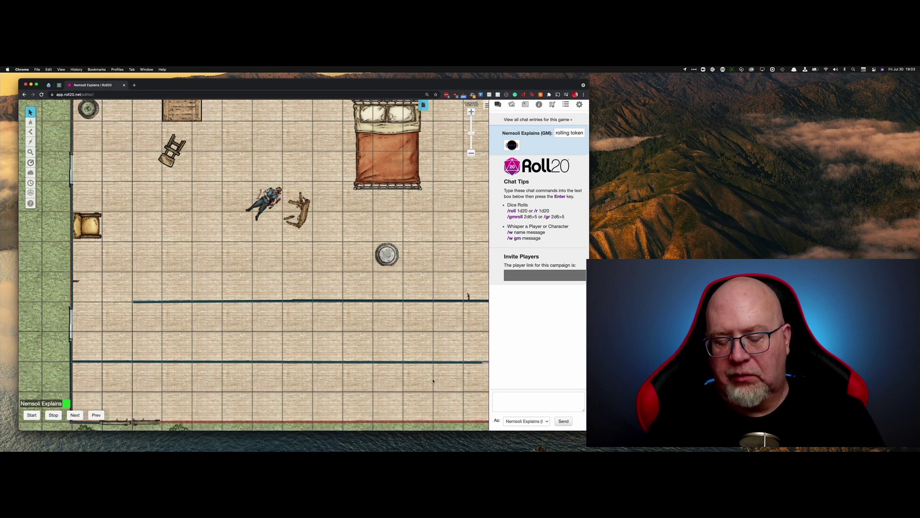
left_click_drag(433, 380, 312, 369)
scroll(184, 330, "down", 4)
scroll(184, 330, "right", 6)
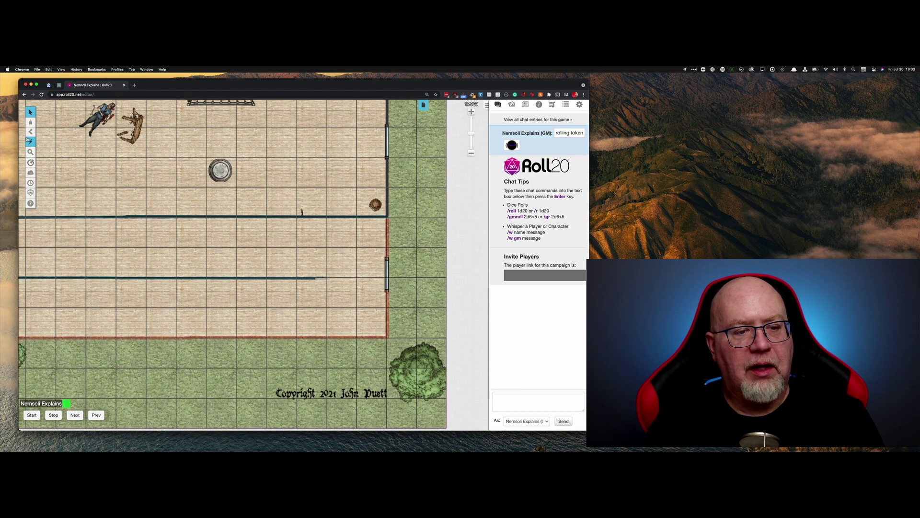
mouse_move(30, 131)
left_click(58, 139)
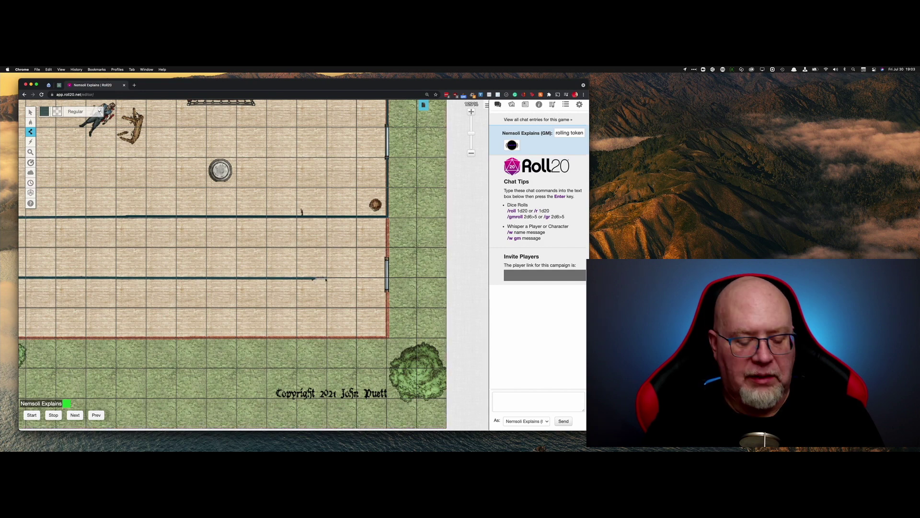
key("super+z")
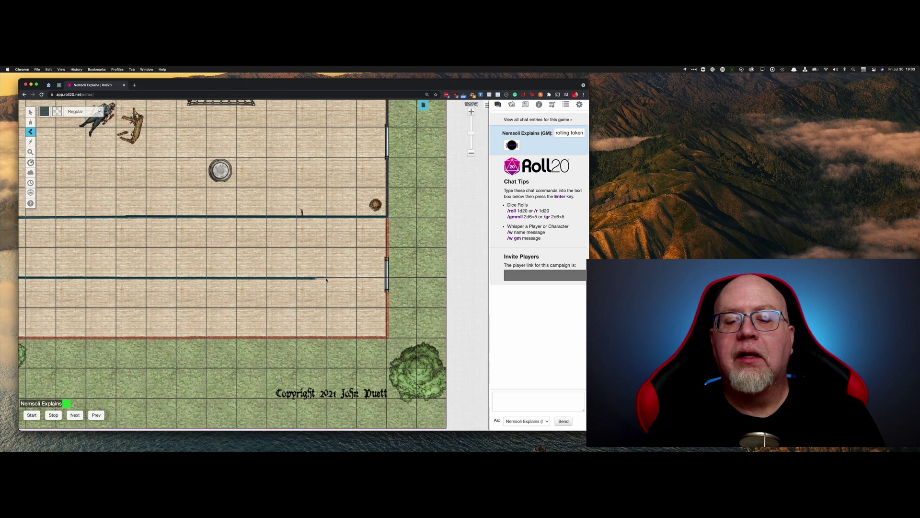
left_click(326, 278)
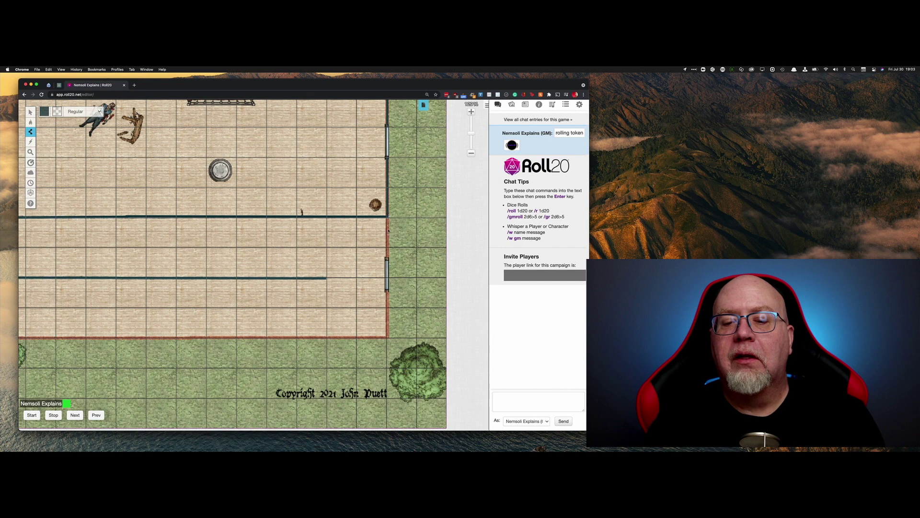
- Trace the east wall above and below its lower window, around the southeast corner, and along the south wall to the front door
left_click(387, 259)
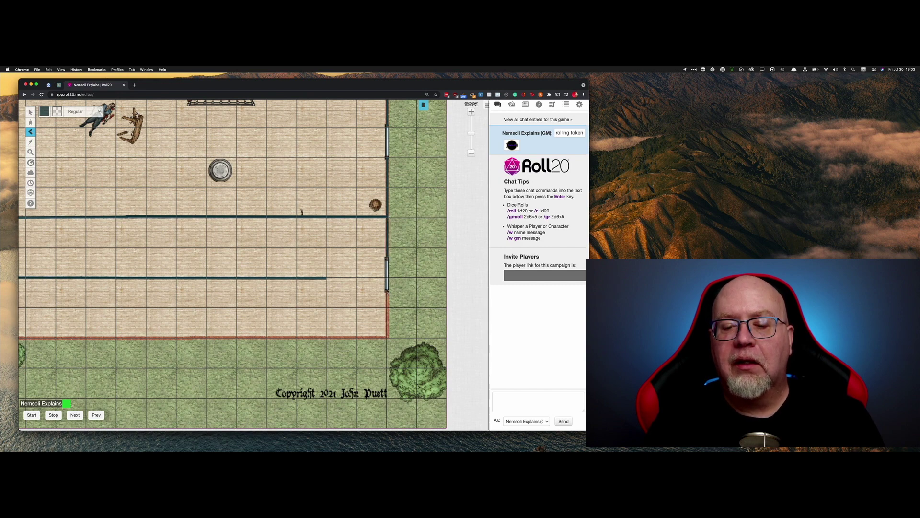
left_click(386, 337)
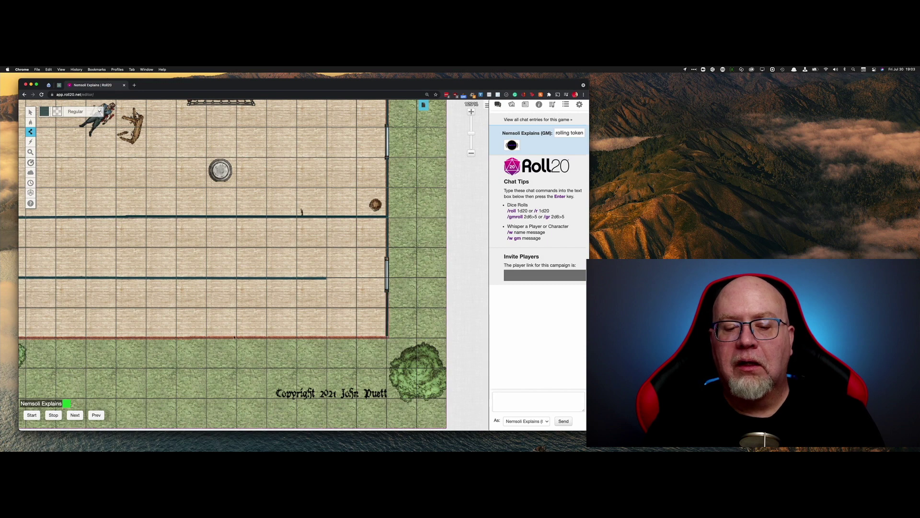
left_click(56, 337)
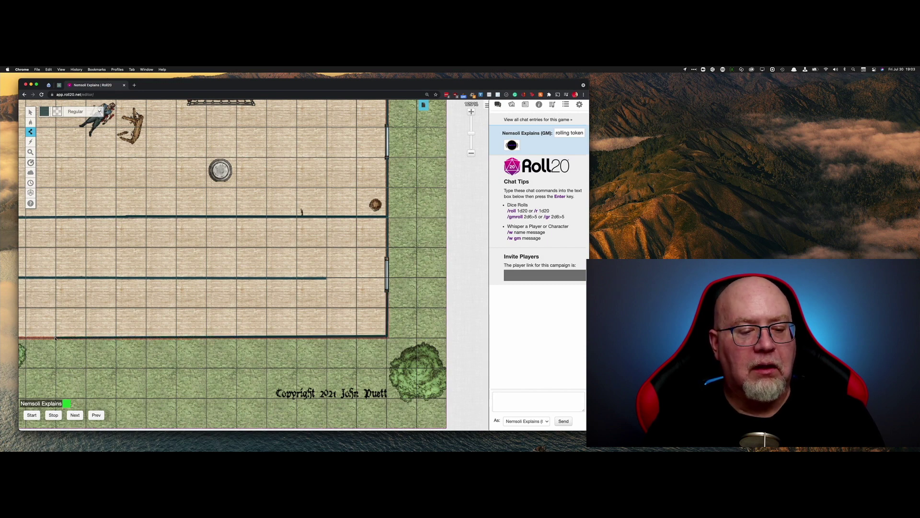
left_click(31, 112)
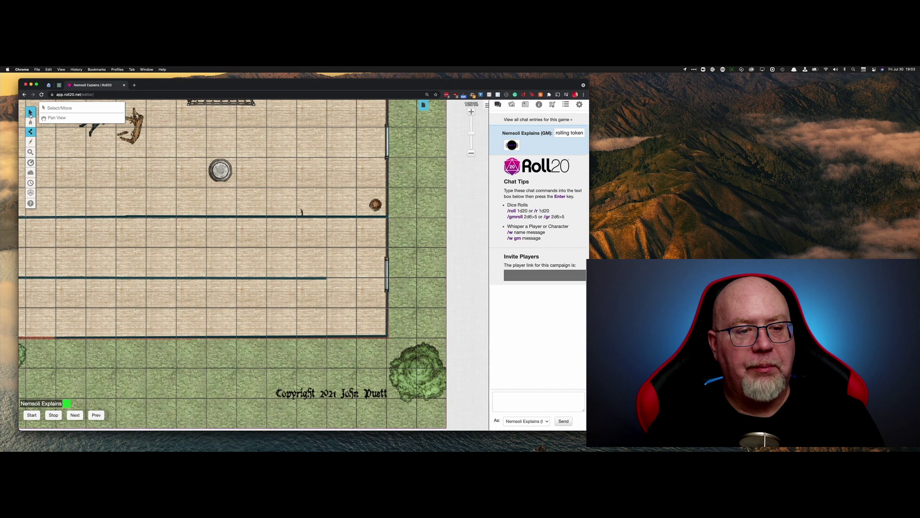
scroll(79, 318, "left", 8)
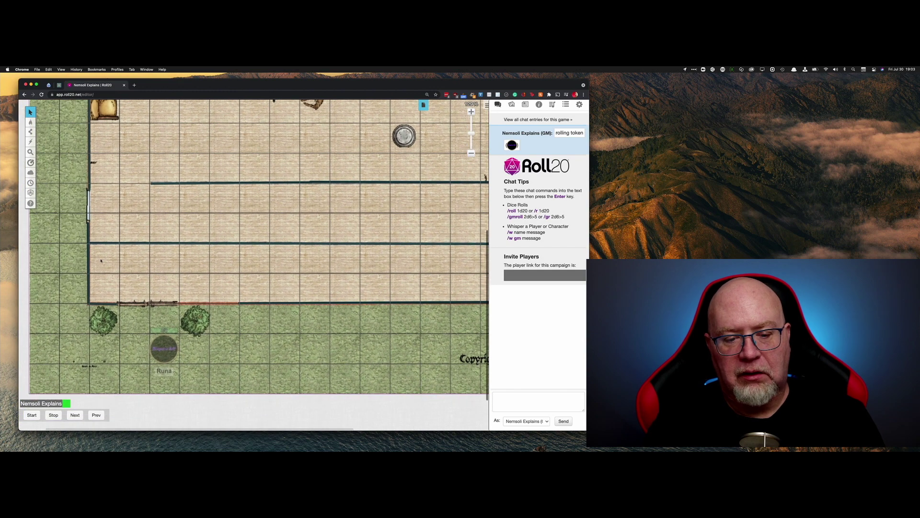
left_click(30, 132)
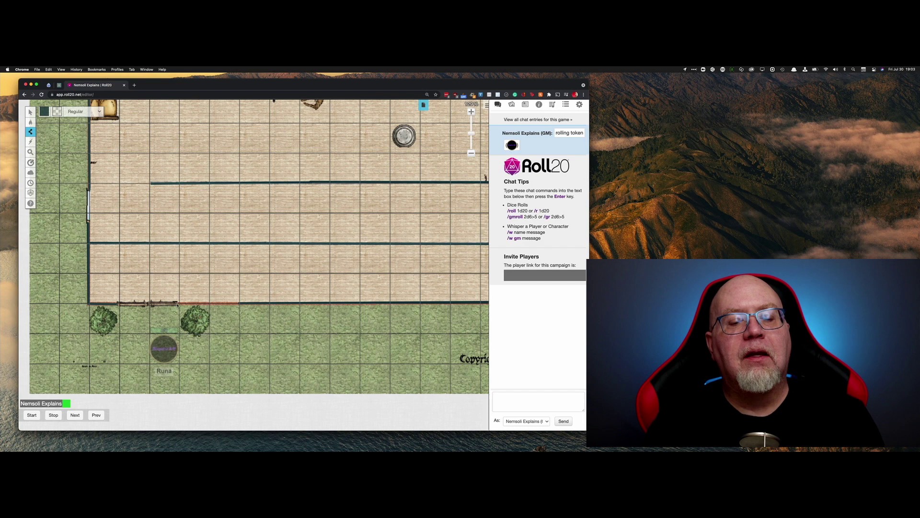
double_click(244, 304)
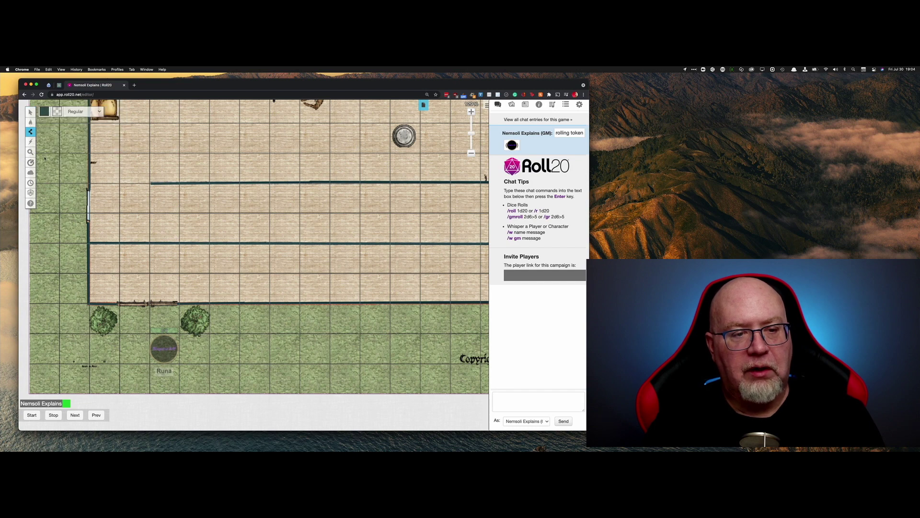
- Draw a cyan lighting line across the front door opening in the south wall, and shift it slightly to align with the wall
left_click(44, 111)
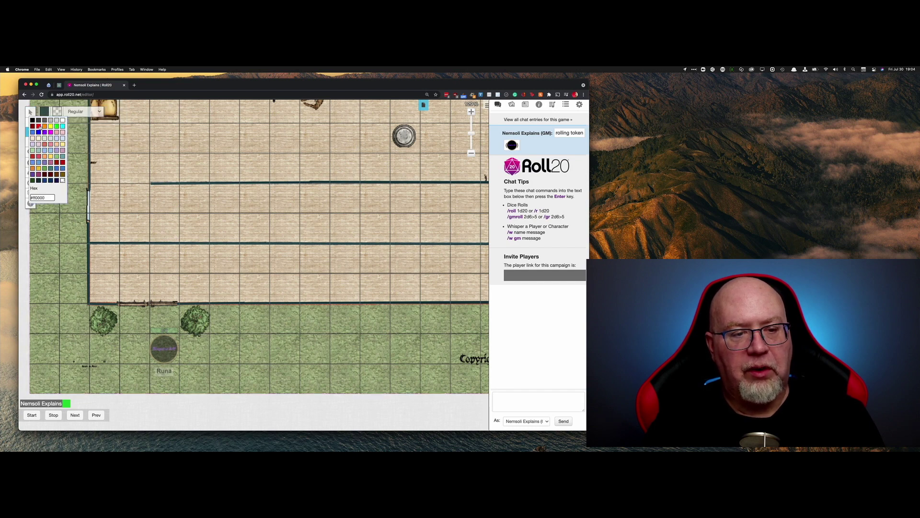
left_click(63, 126)
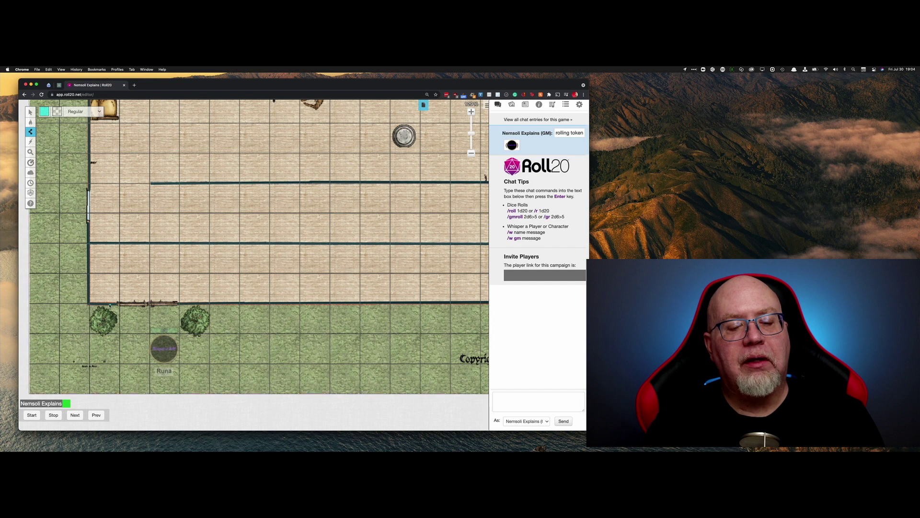
left_click(190, 304)
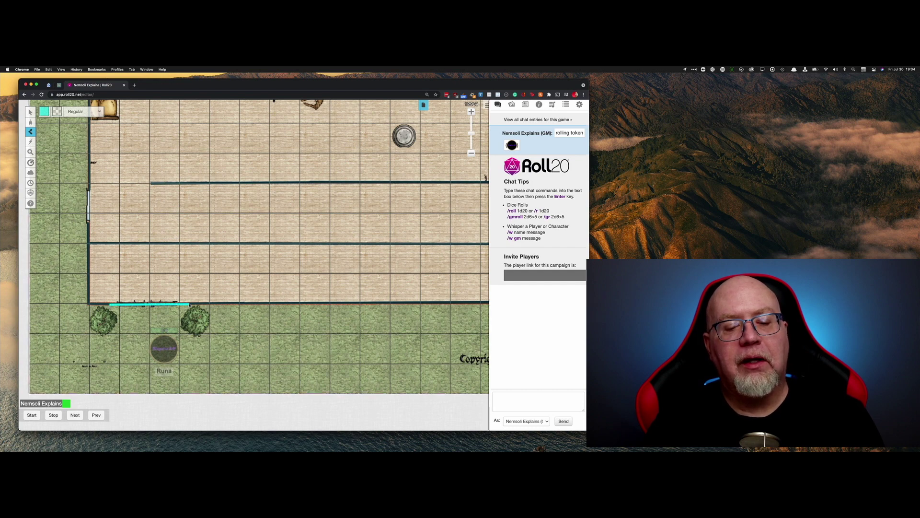
left_click(30, 112)
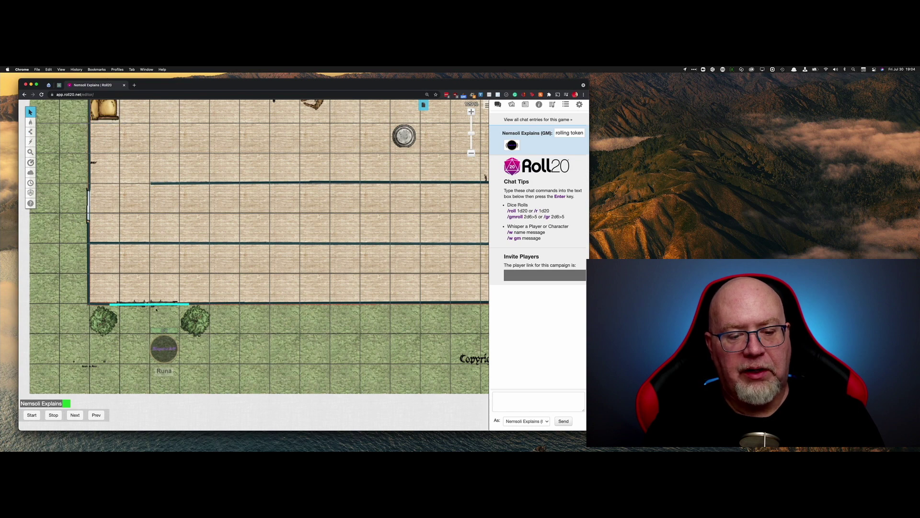
mouse_move(155, 304)
left_mouse_down()
mouse_move(157, 286)
mouse_move(231, 301)
mouse_move(150, 303)
left_mouse_up()
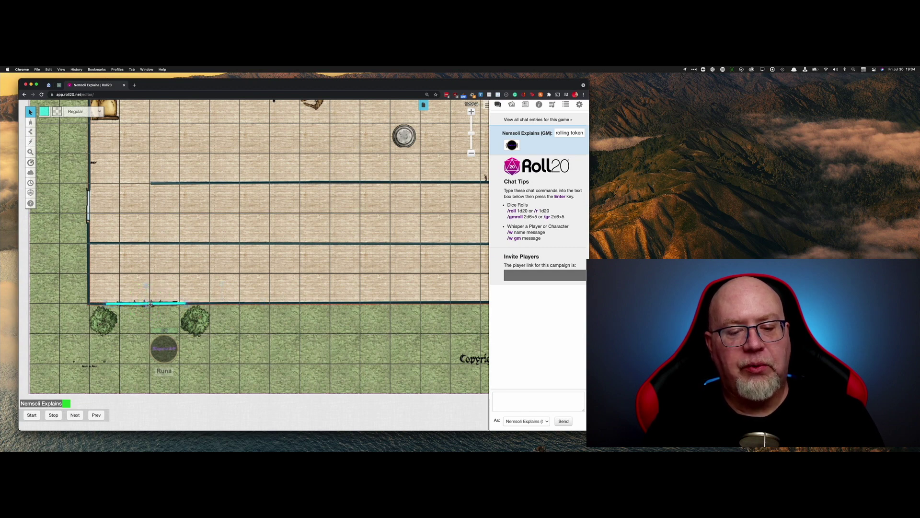
- Choose the Draw Shape tool with a dark teal outline colour for the round stone object in the bedroom
scroll(329, 219, "up", 5)
scroll(329, 218, "right", 5)
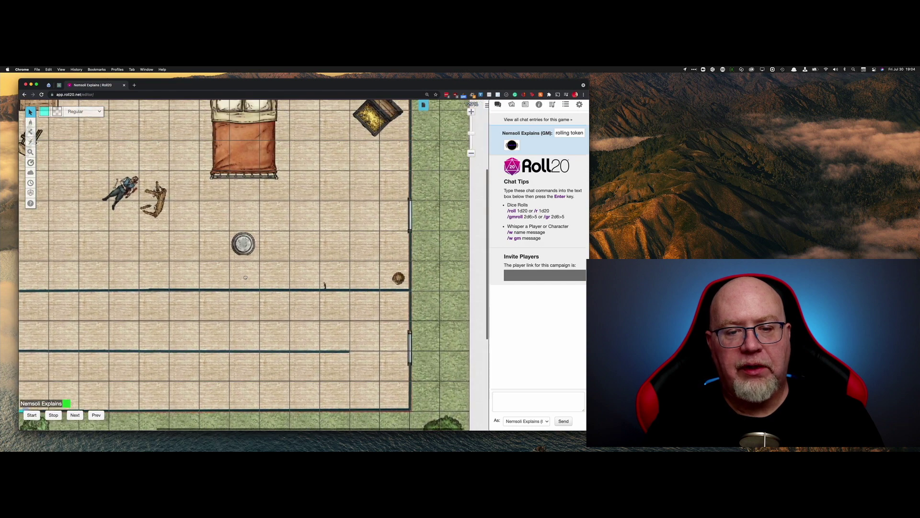
mouse_move(30, 122)
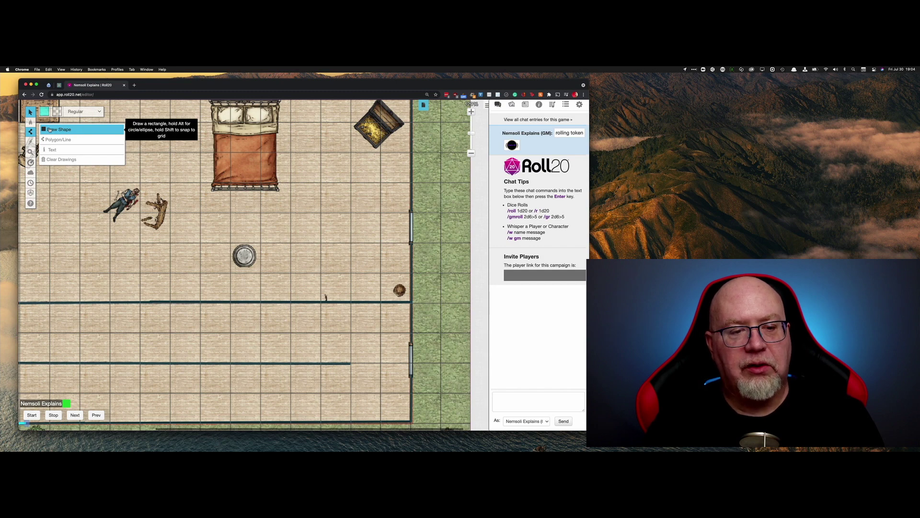
left_click(49, 130)
left_click(45, 111)
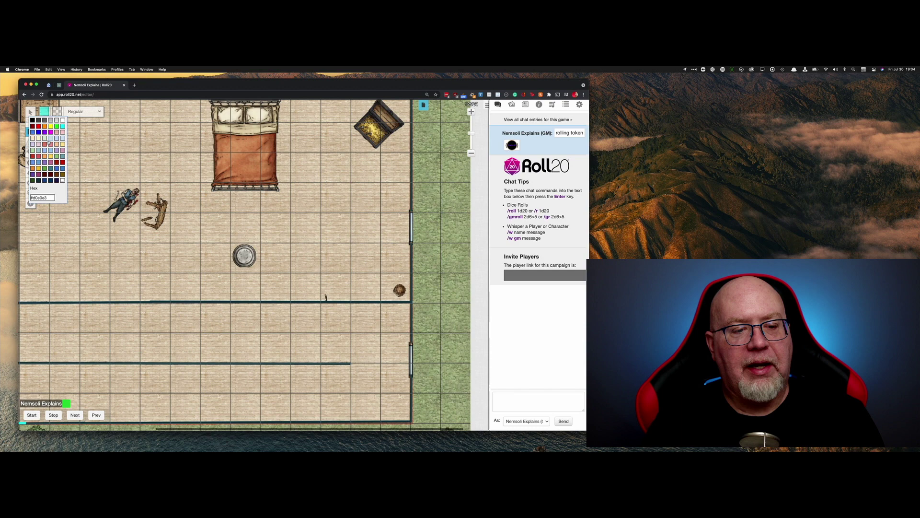
left_click(39, 181)
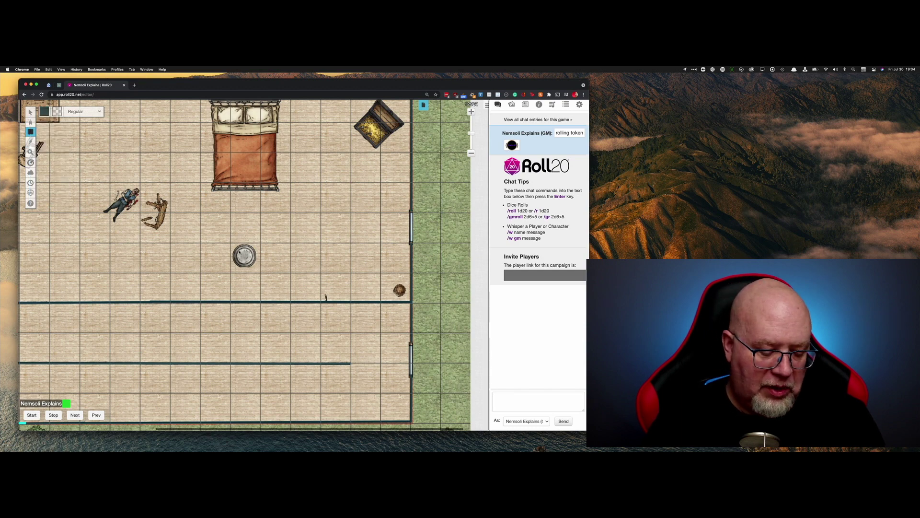
key("super")
left_click_drag(239, 250, 248, 261)
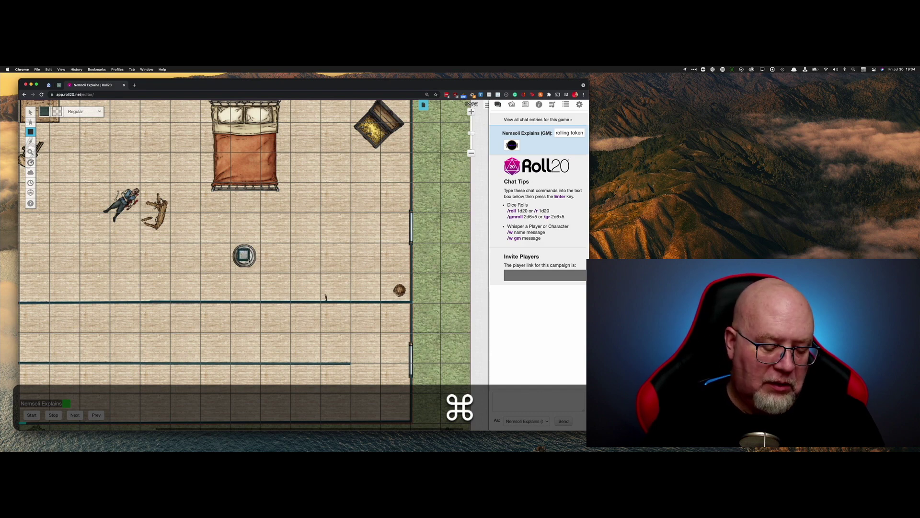
key("alt")
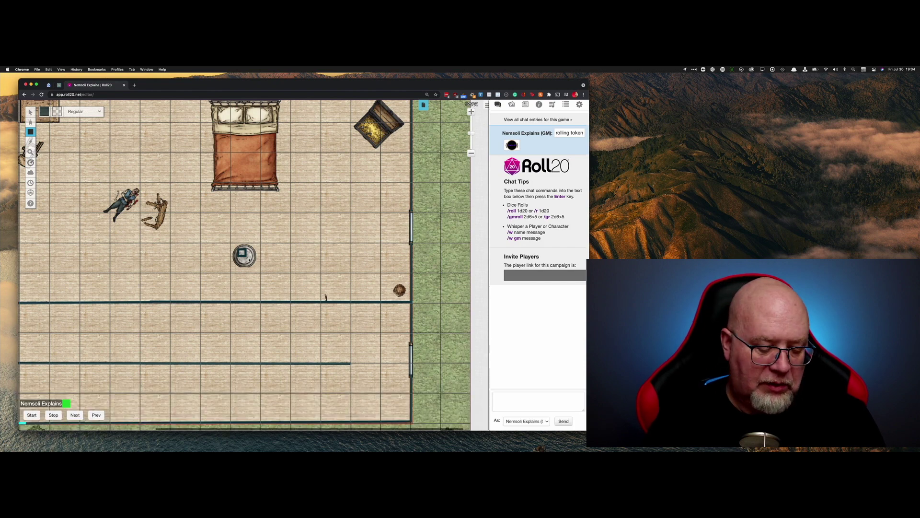
key("ctrl+z")
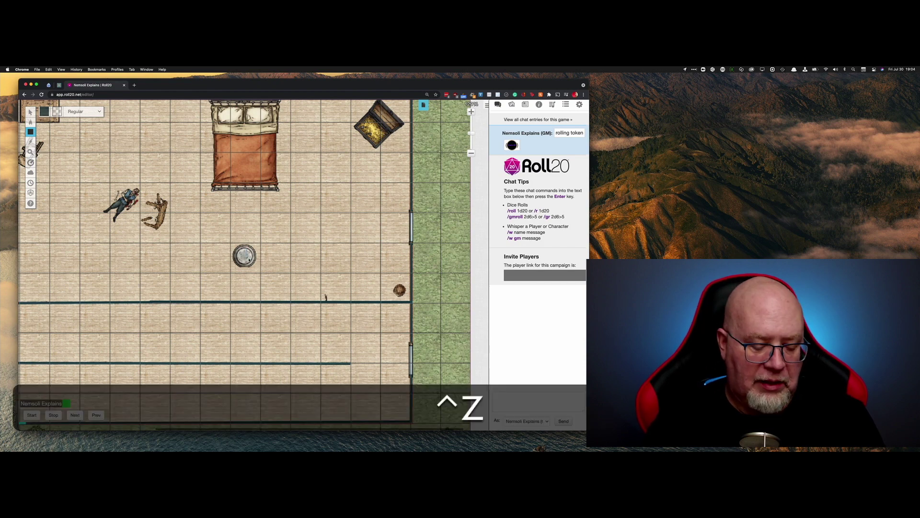
- Draw a circular lighting barrier inside the round stone object, and switch to the Objects & Tokens layer
key("alt")
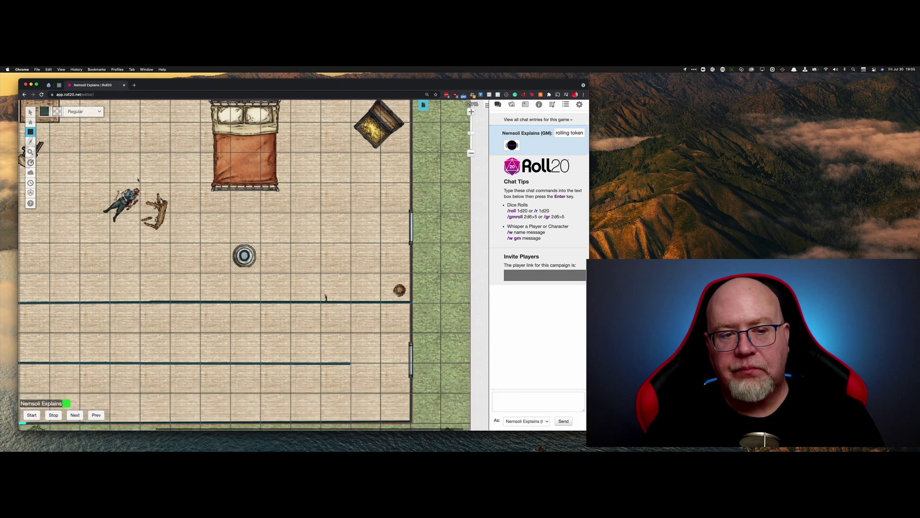
mouse_move(33, 121)
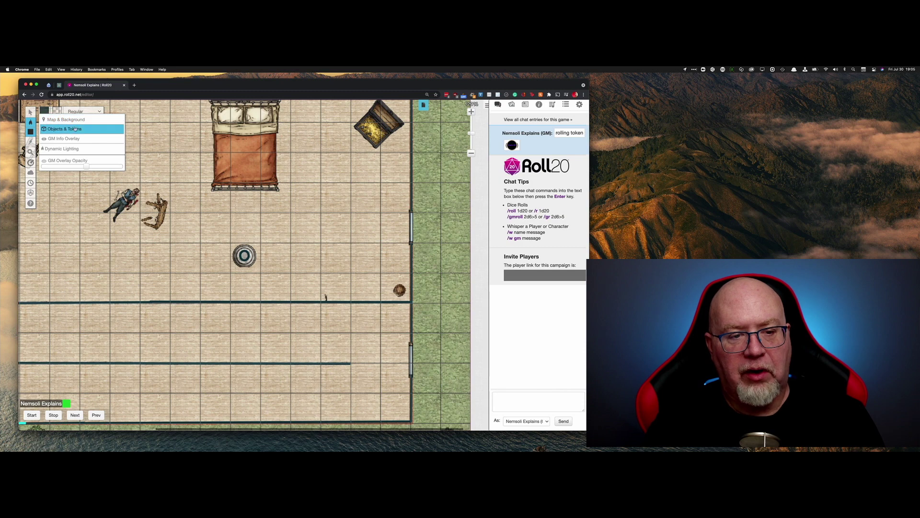
left_click(75, 128)
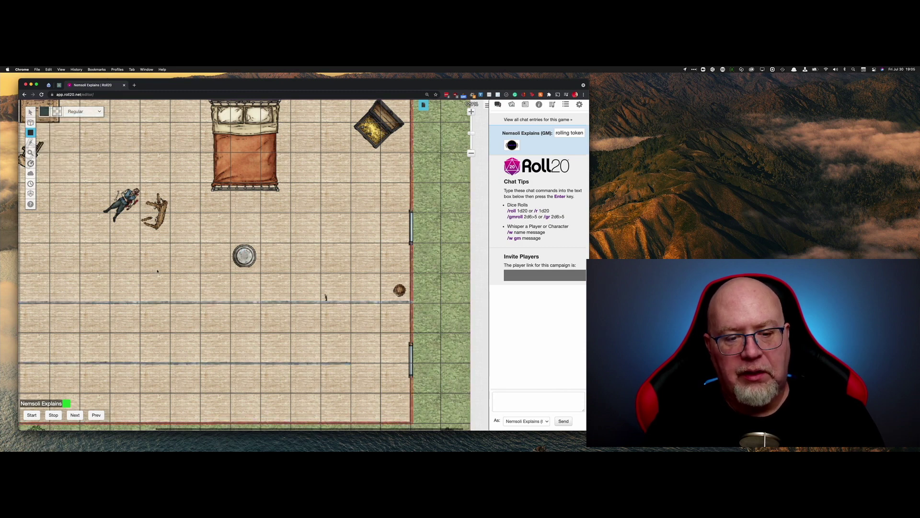
- Select the character token outside the front door and try to preview the map through its line of sight
scroll(135, 276, "down", 4)
scroll(135, 276, "left", 6)
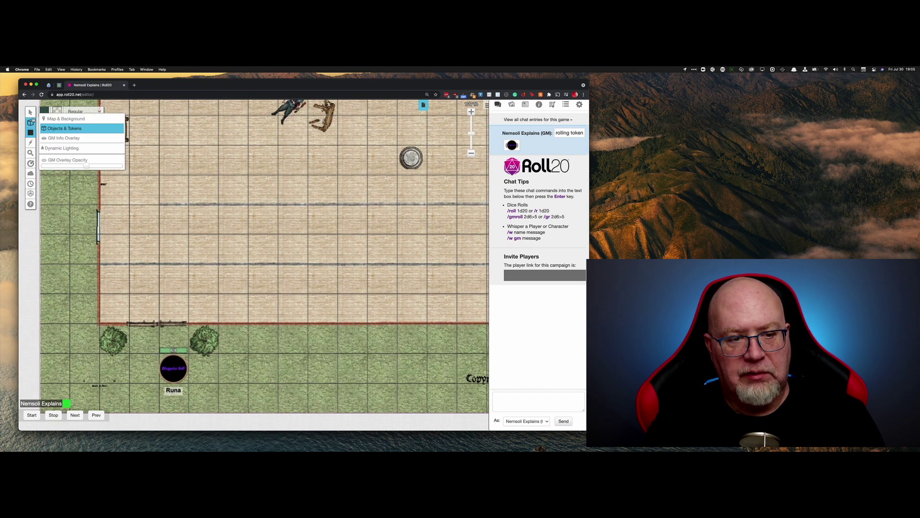
left_click(31, 111)
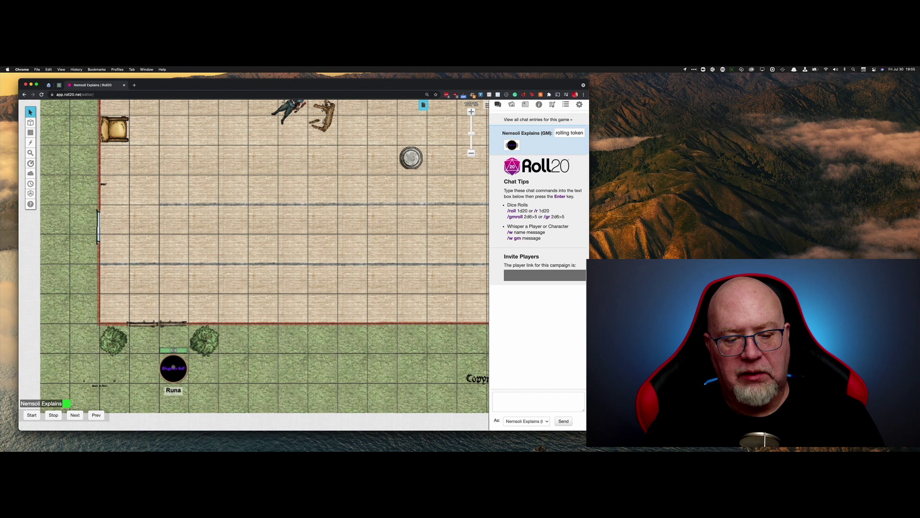
left_click(180, 374)
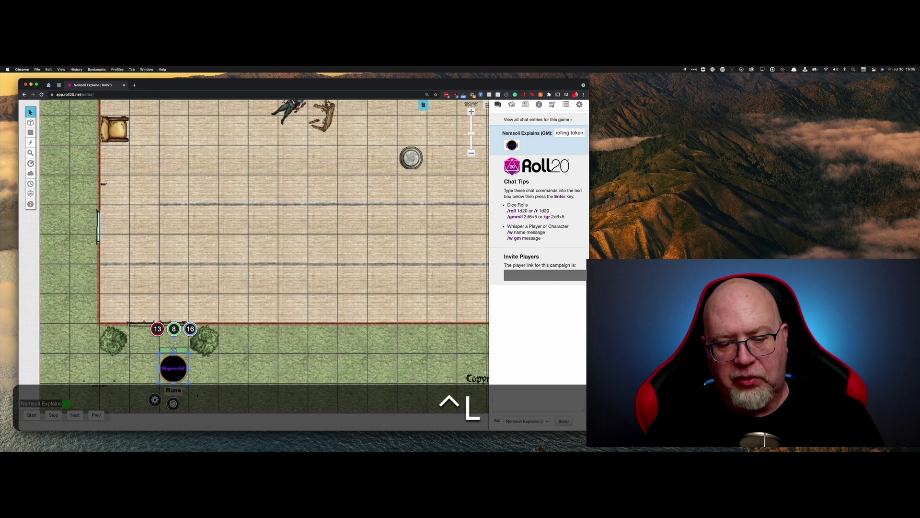
key("super+l")
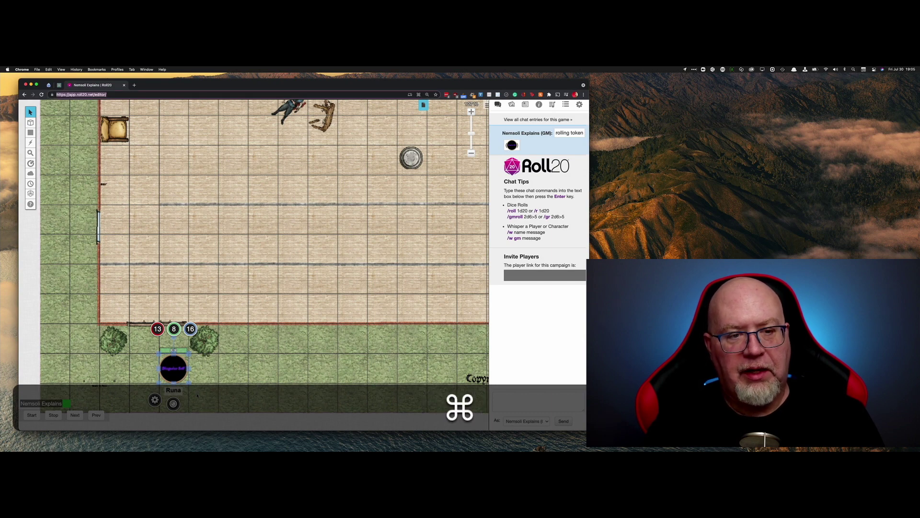
left_click(178, 368)
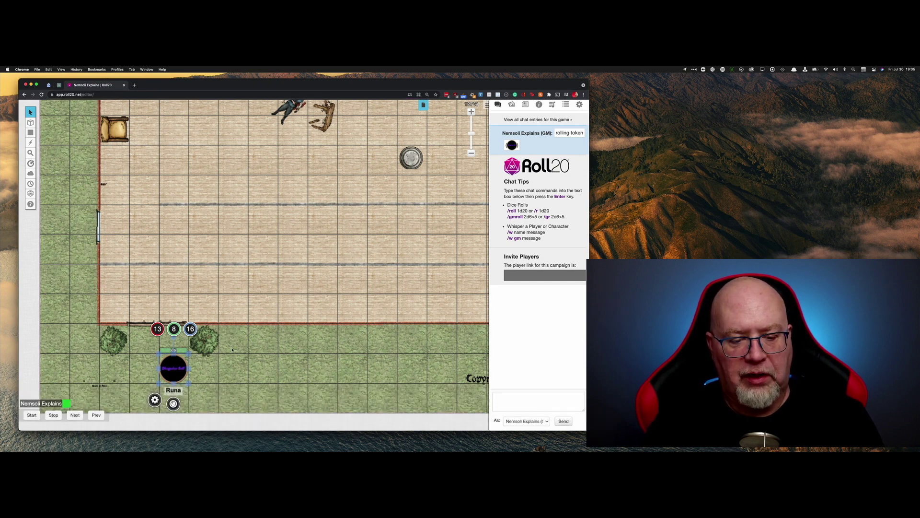
key("ctrl+super+l")
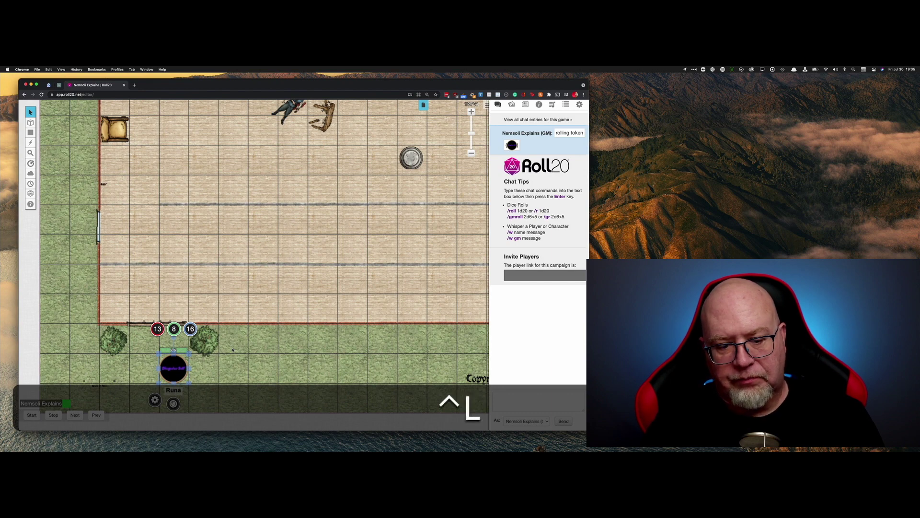
key("ctrl+l")
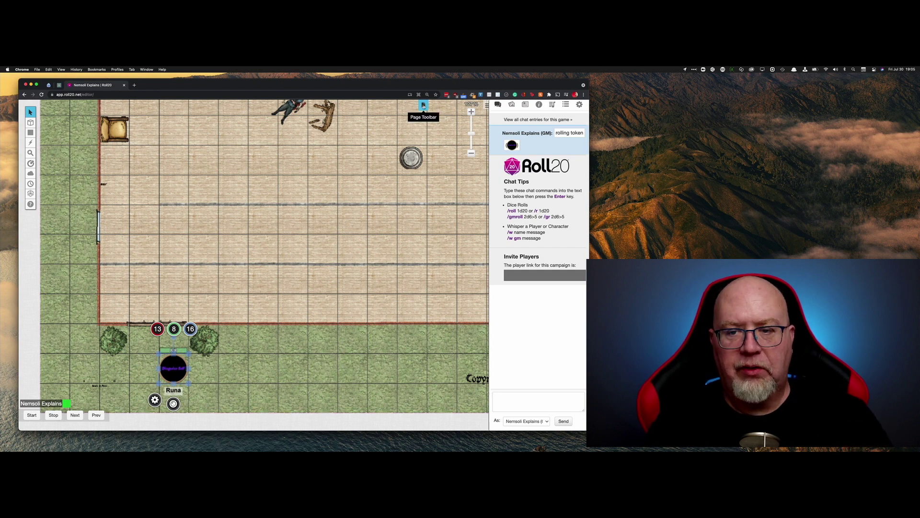
- Enable Dynamic Lighting and Explorer Mode in the Lighting Demo page's settings, and save them
left_click(423, 106)
mouse_move(325, 118)
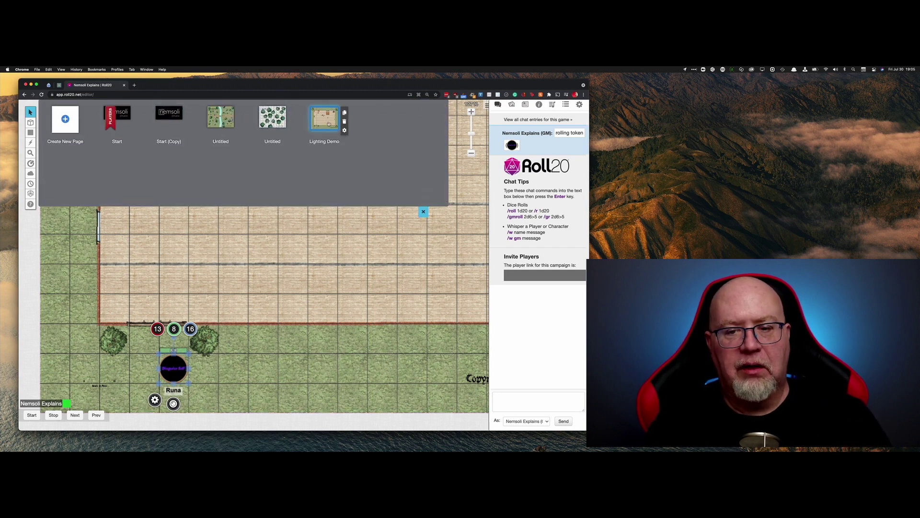
left_click(345, 130)
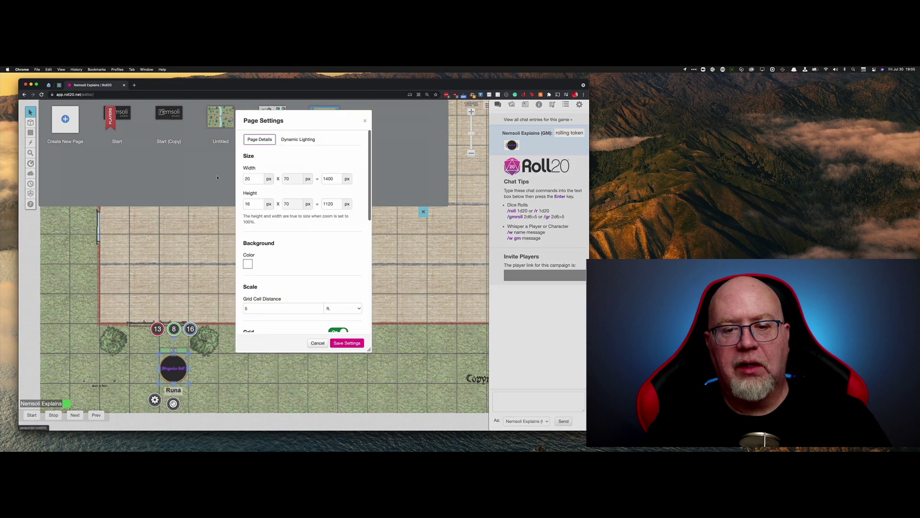
left_click(297, 139)
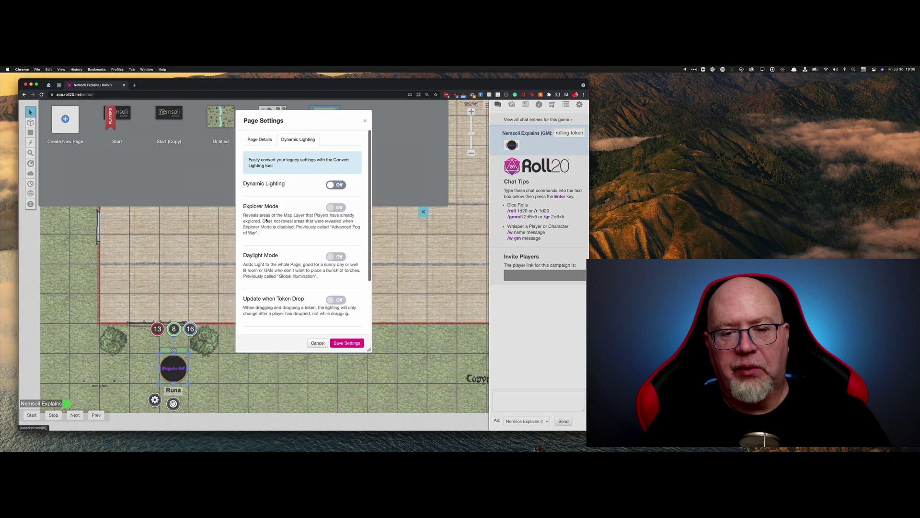
left_click(340, 184)
left_click(339, 207)
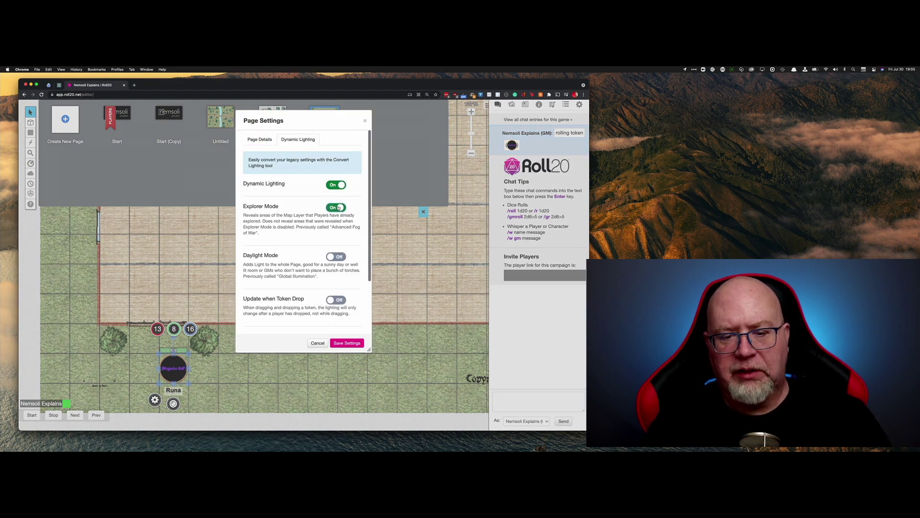
scroll(336, 270, "down", 3)
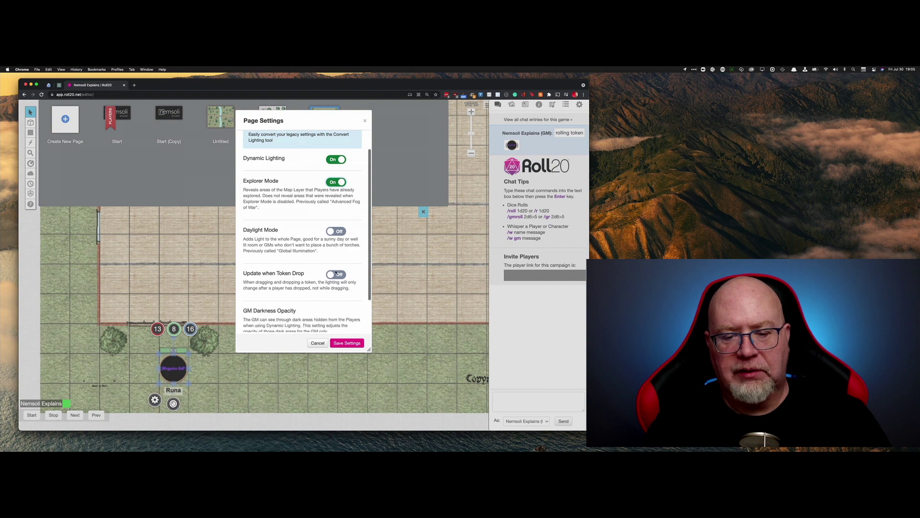
left_click(352, 343)
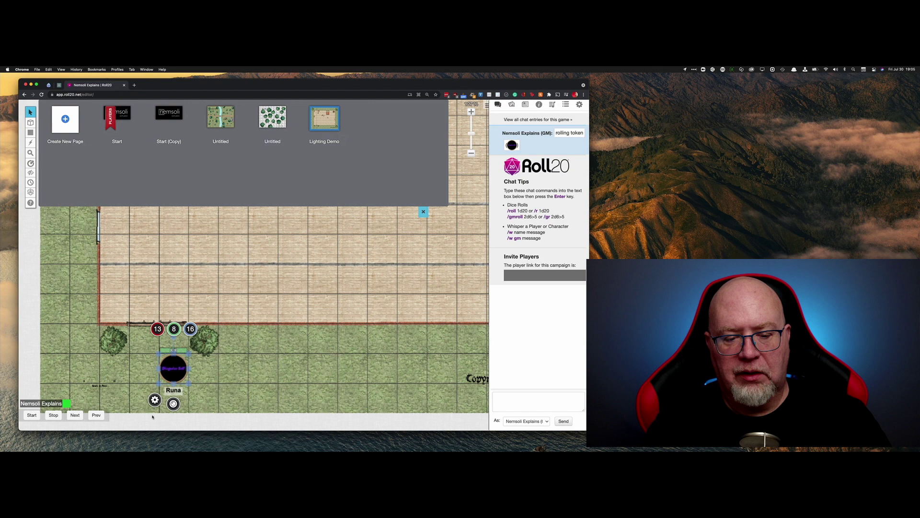
- Review the character token's Dynamic Lighting settings for vision, night vision and emitted light, and save them
left_click(173, 403)
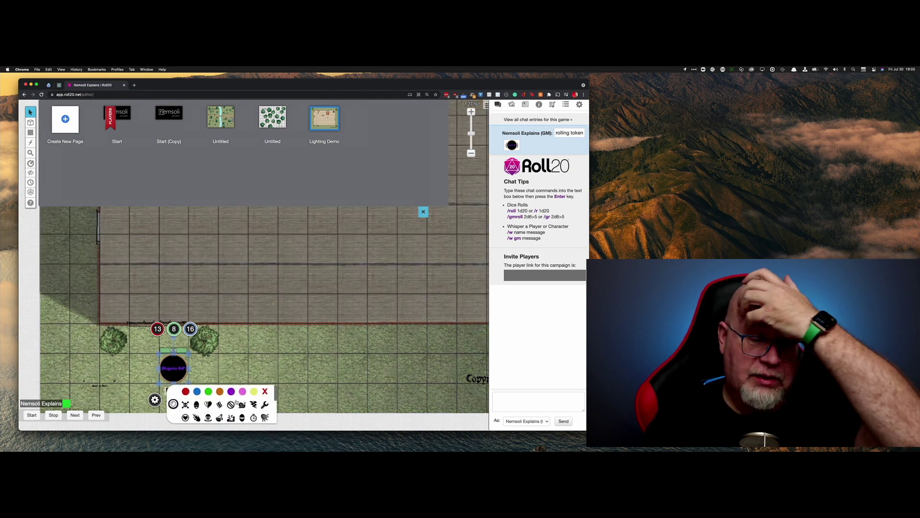
left_click(182, 293)
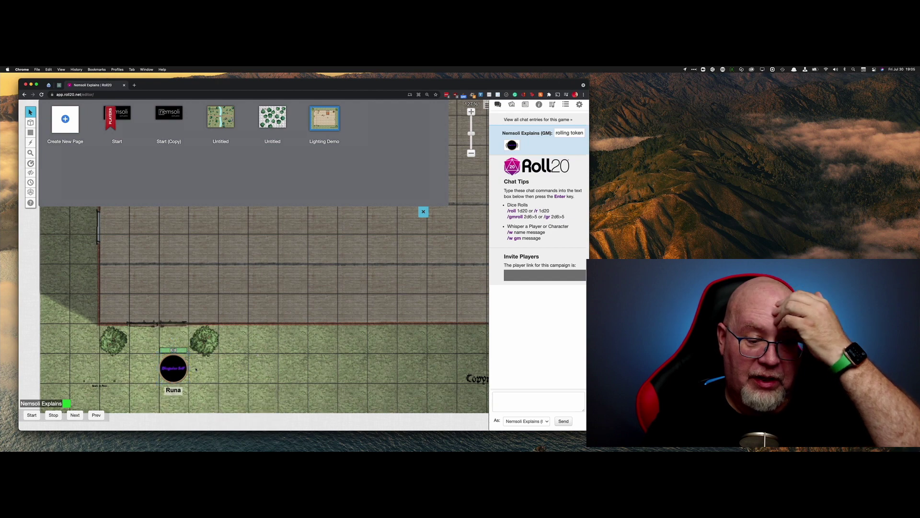
left_click(170, 365)
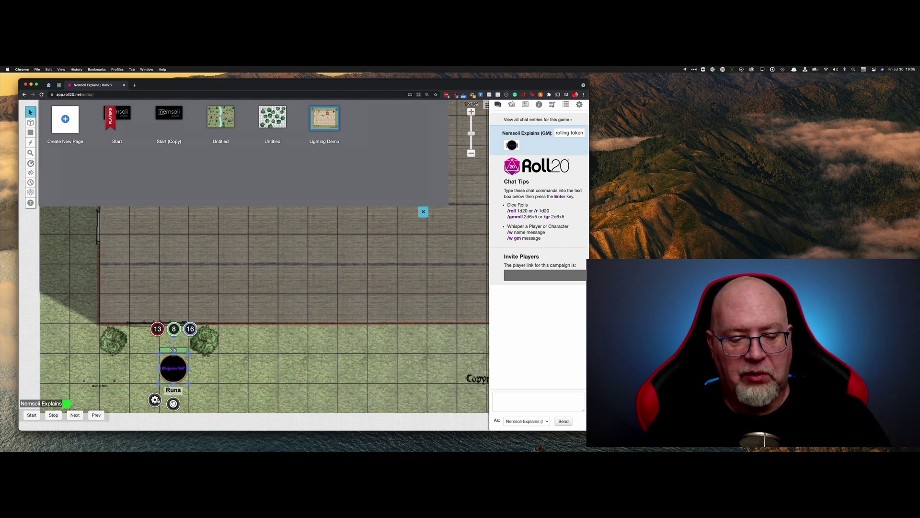
double_click(171, 366)
left_click(270, 138)
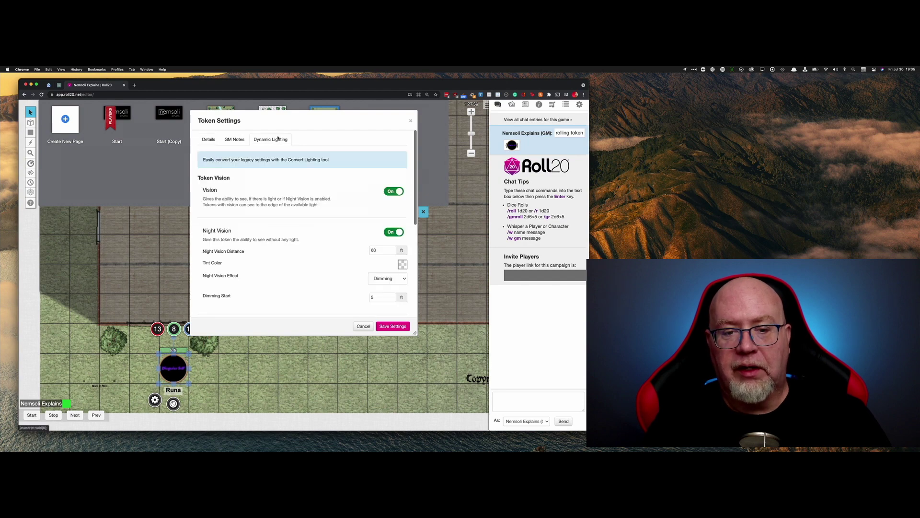
scroll(343, 248, "down", 4)
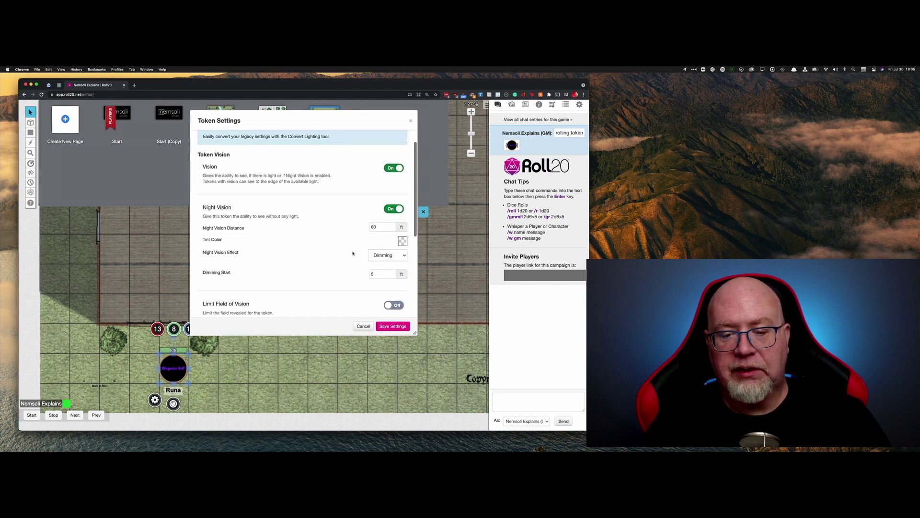
scroll(349, 248, "down", 4)
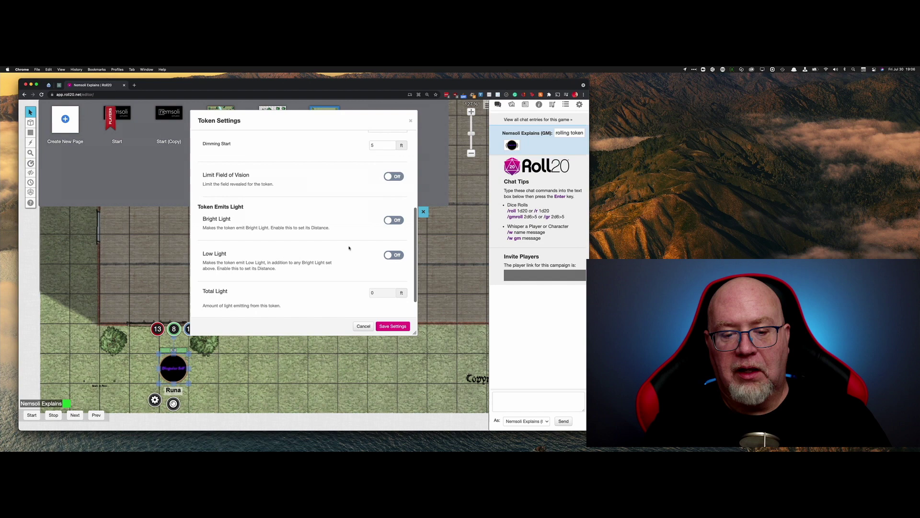
left_click(392, 326)
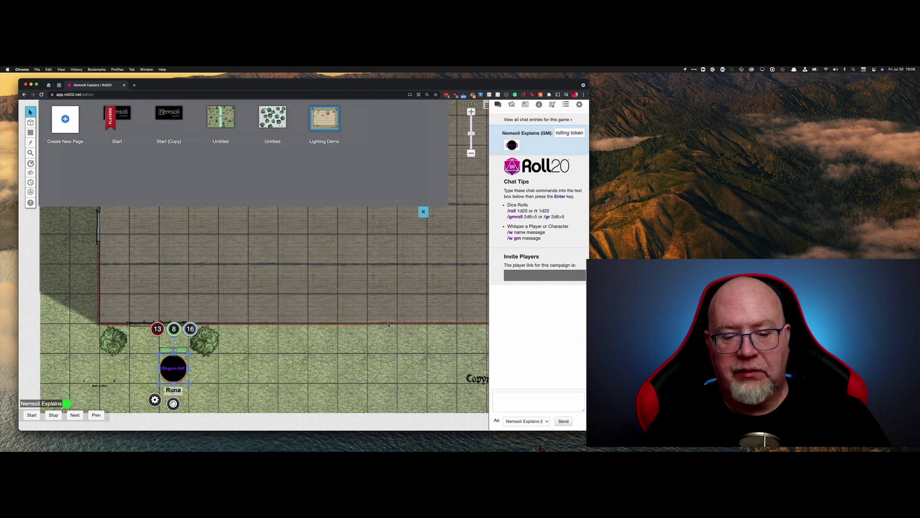
- Close the page list, move the character token directly against the front door, and preview the map through its line of sight
left_click(423, 211)
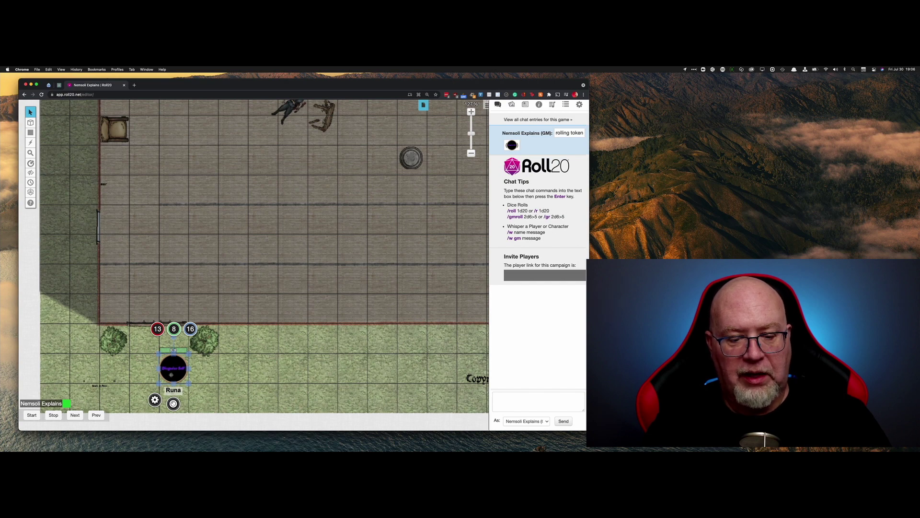
left_click_drag(173, 372, 149, 359)
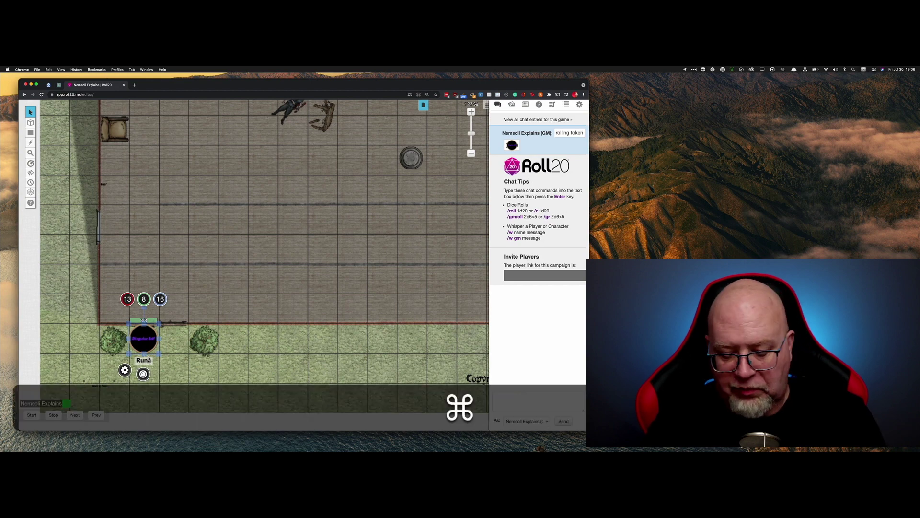
key("ctrl+super+l")
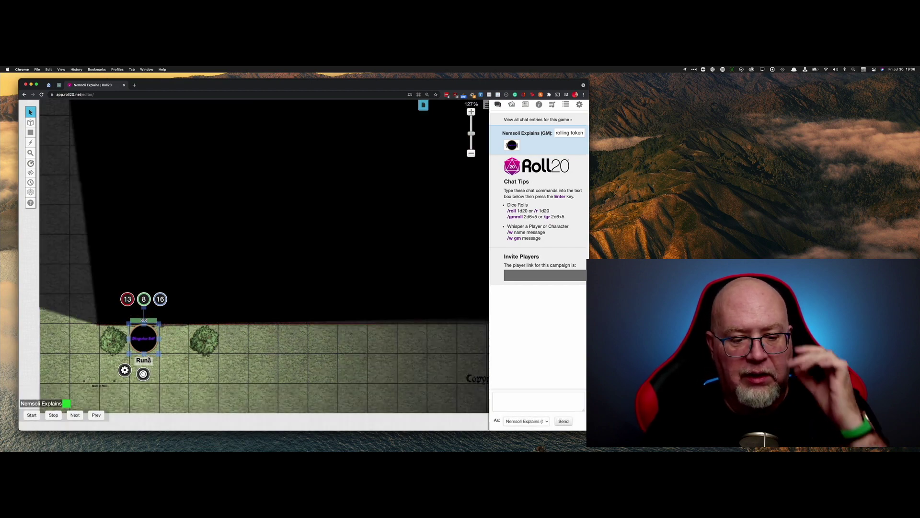
- Check the character token's view at the house corner and outside the side window, and return it to the front door
left_click_drag(151, 344, 79, 341)
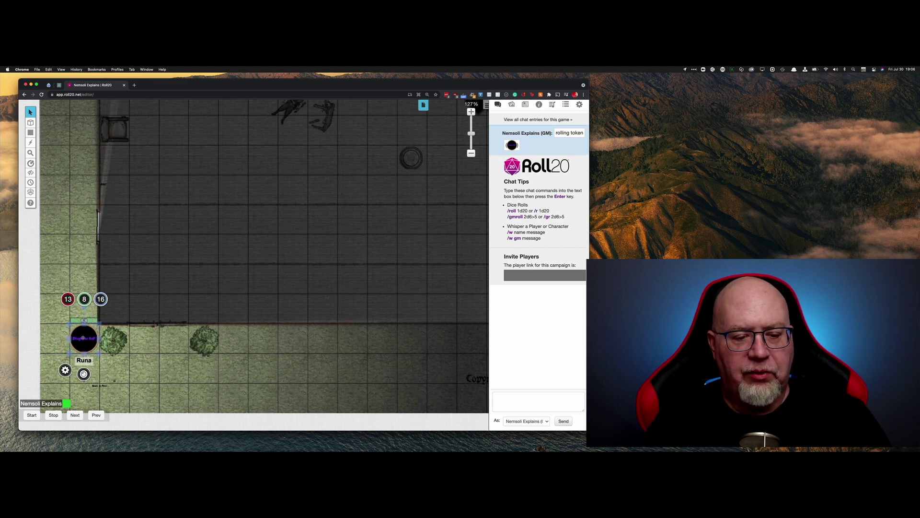
left_click_drag(83, 338, 78, 247)
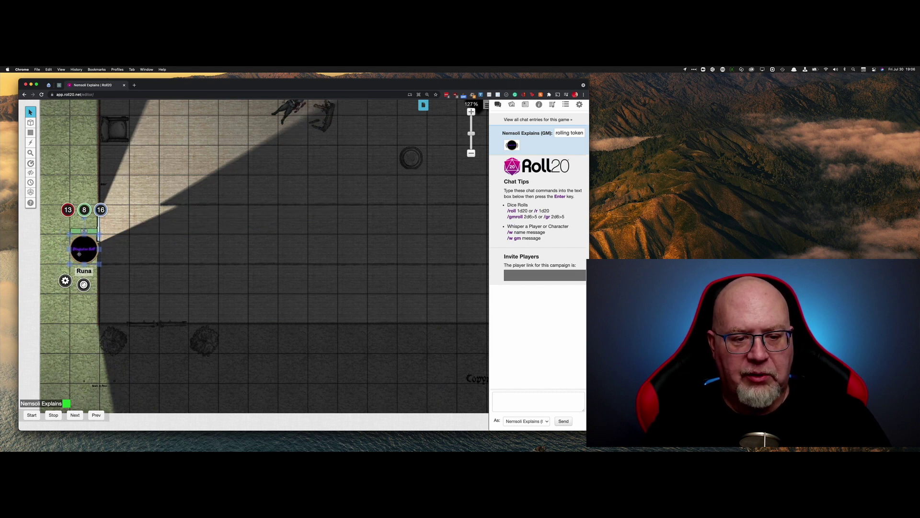
left_click_drag(81, 254, 147, 341)
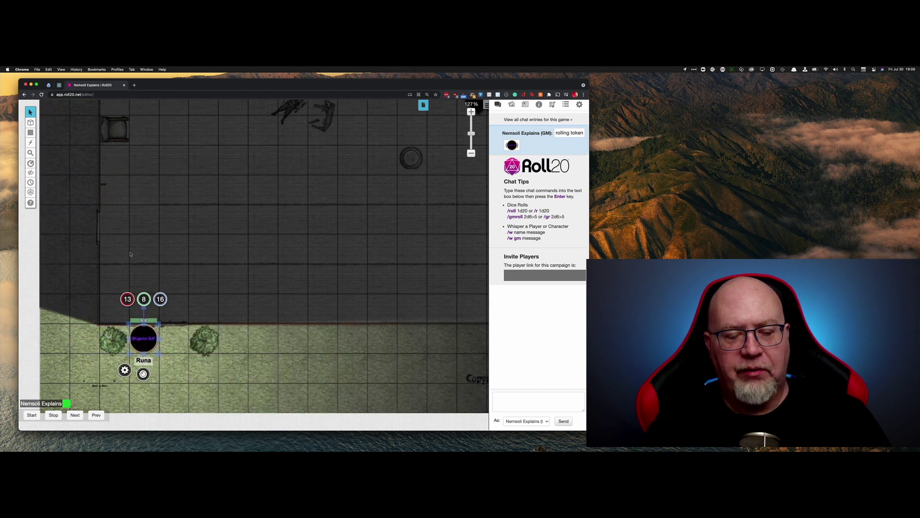
- On the Dynamic Lighting layer, slide the front door's barrier line aside along the wall to open the doorway
mouse_move(30, 132)
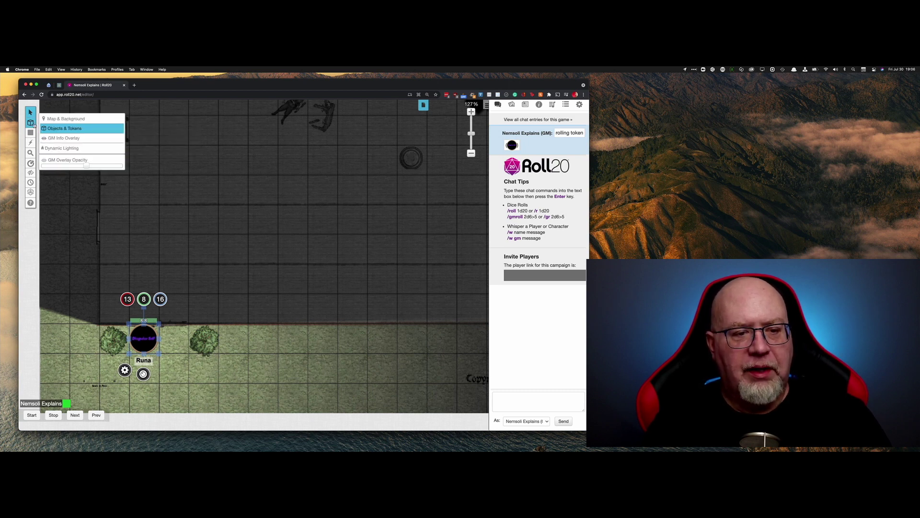
left_click(68, 149)
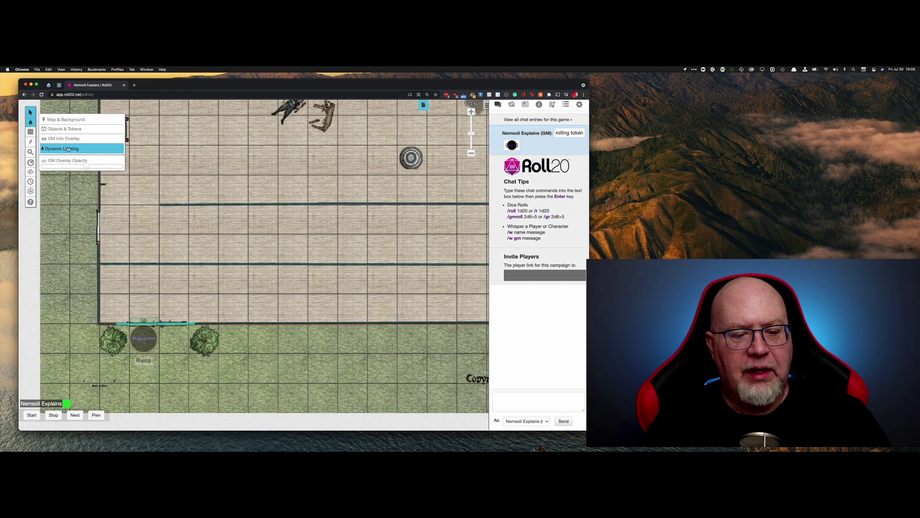
left_click_drag(175, 324, 255, 322)
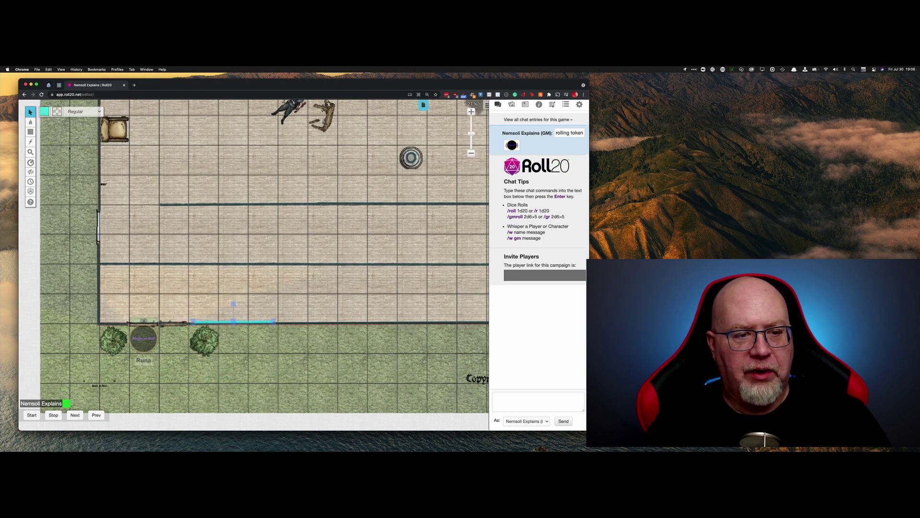
- Return to the Objects & Tokens layer and preview the map through the character token's line of sight at the open doorway
mouse_move(30, 122)
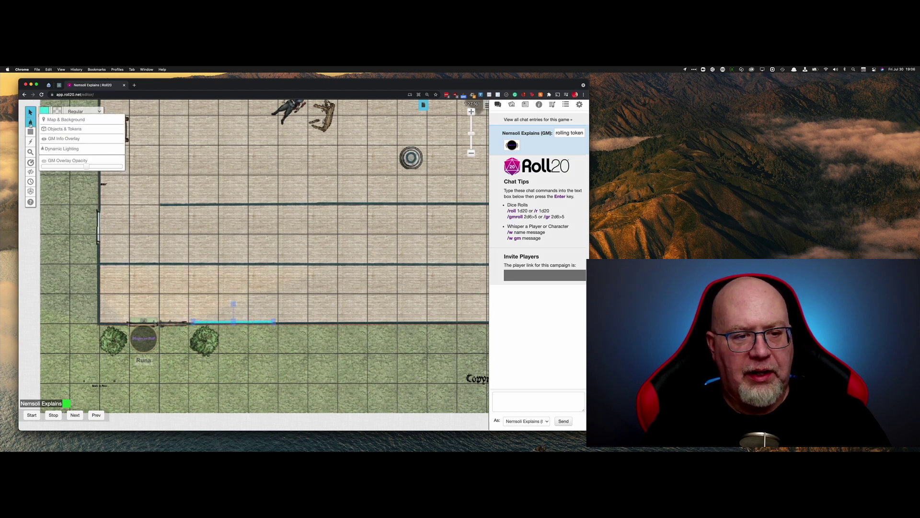
left_click(55, 129)
left_click(150, 341)
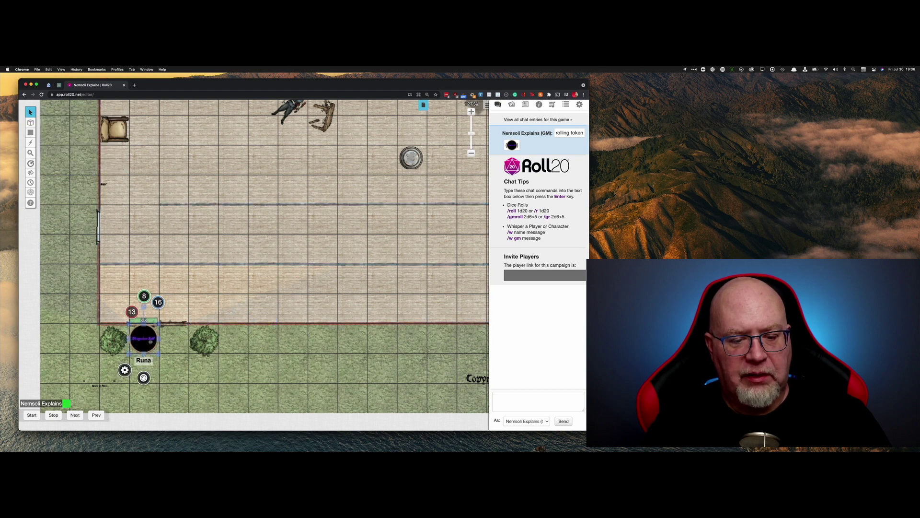
key("ctrl+l")
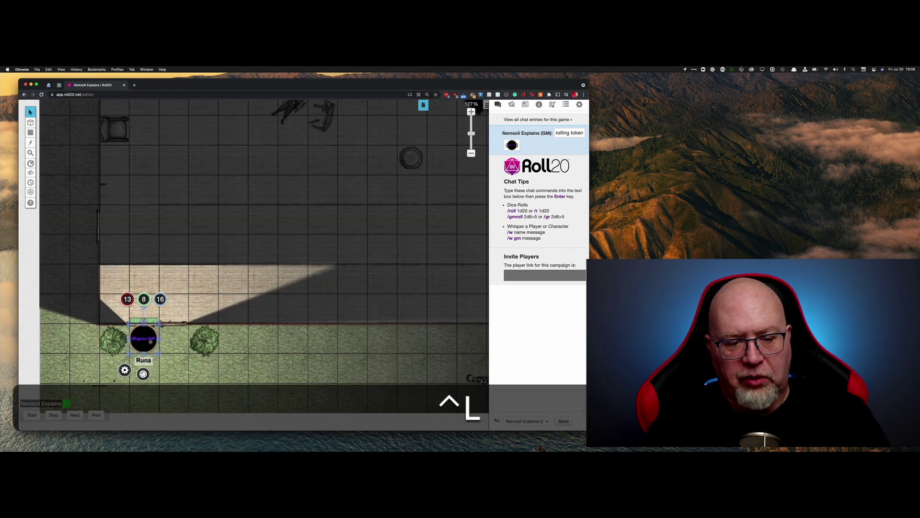
- Test the line of sight indoors by moving the character token along the first corridor, into the second, and back to its window end
scroll(150, 341, "up", 2)
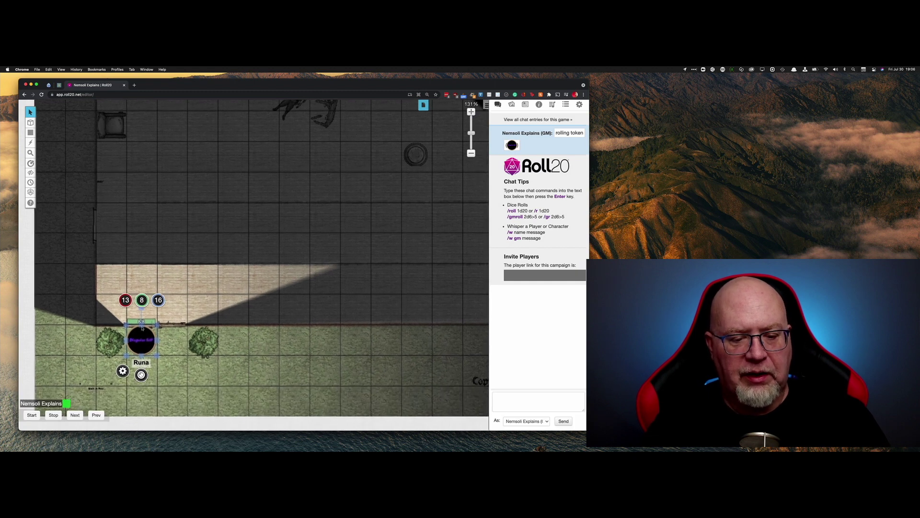
left_click_drag(141, 343, 374, 304)
scroll(135, 304, "down", 1)
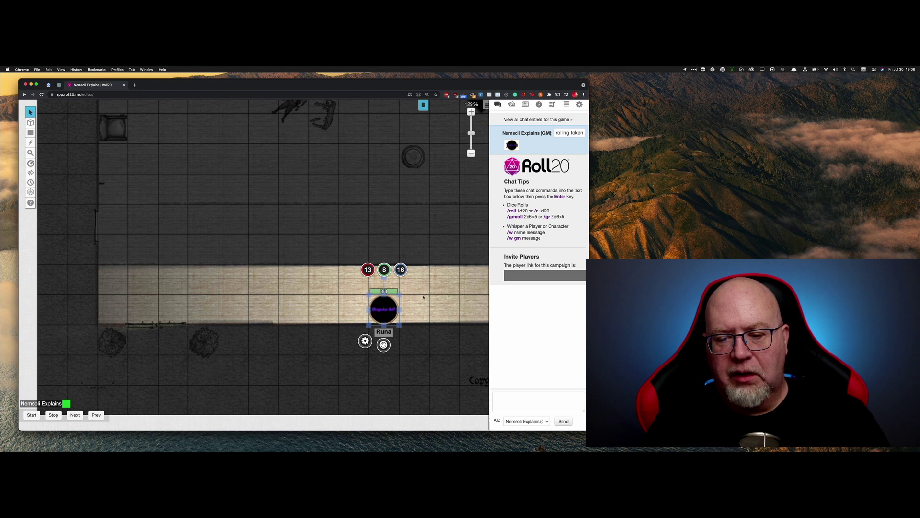
scroll(315, 295, "right", 5)
left_click_drag(196, 307, 281, 239)
scroll(201, 303, "left", 8)
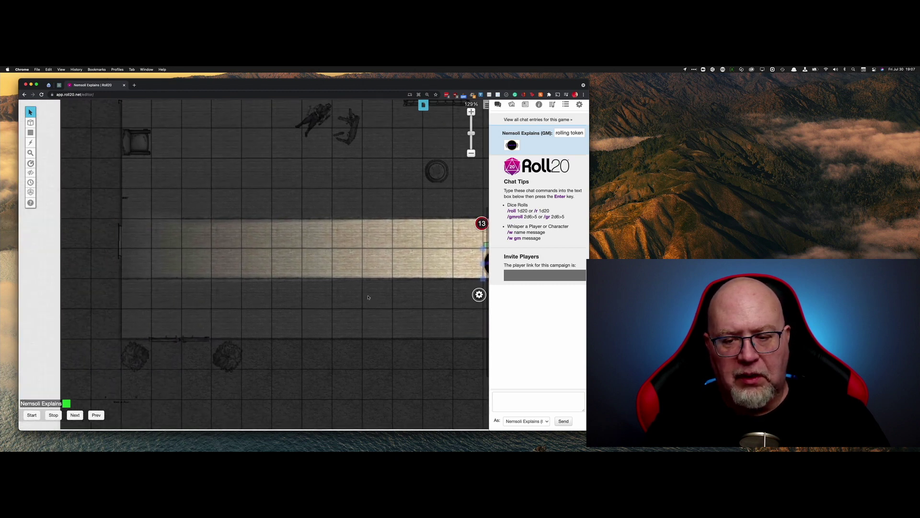
scroll(370, 298, "right", 3)
left_click_drag(426, 249, 92, 221)
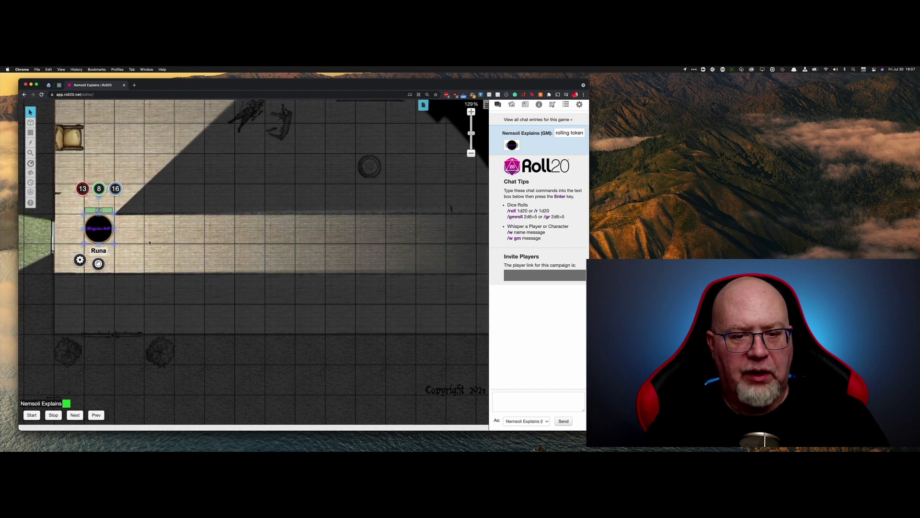
- Move the character token into the bedroom and beside the round stone object to check the shadow it casts
scroll(155, 238, "up", 5)
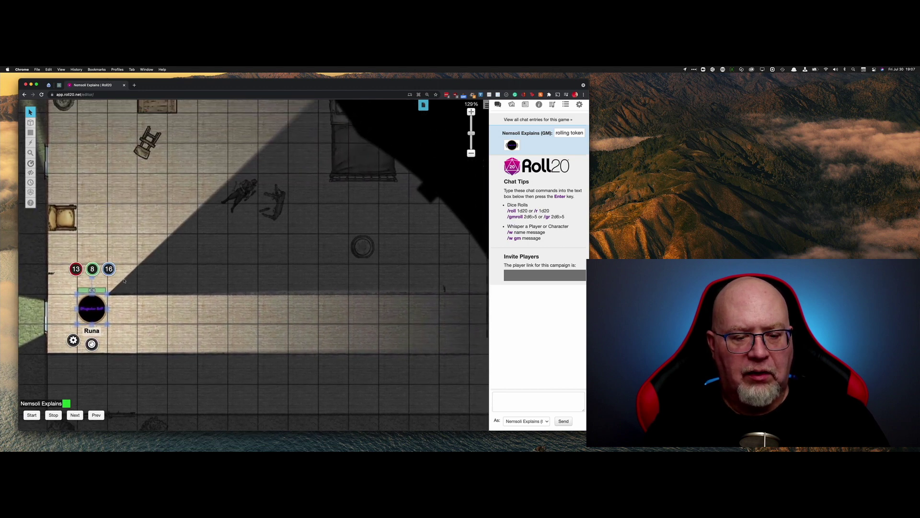
left_click_drag(95, 301, 92, 249)
scroll(92, 250, "up", 4)
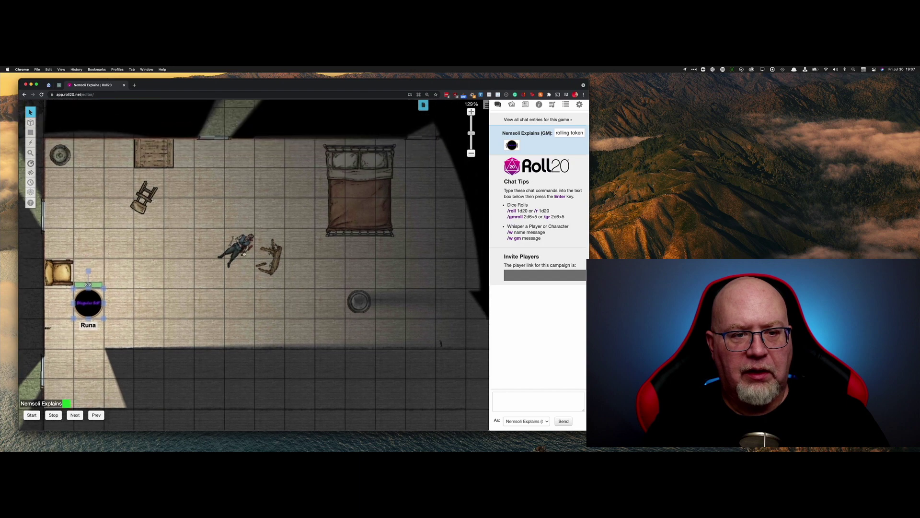
scroll(138, 308, "left", 4)
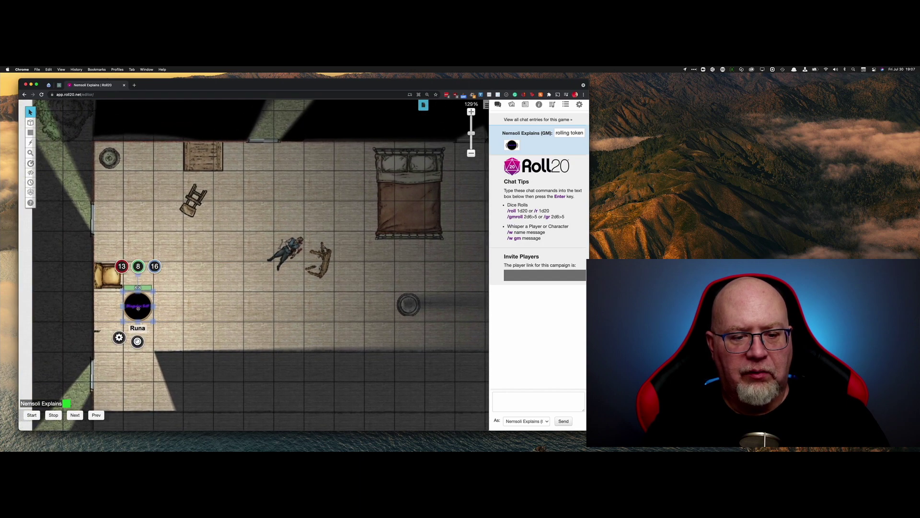
left_click_drag(144, 305, 403, 273)
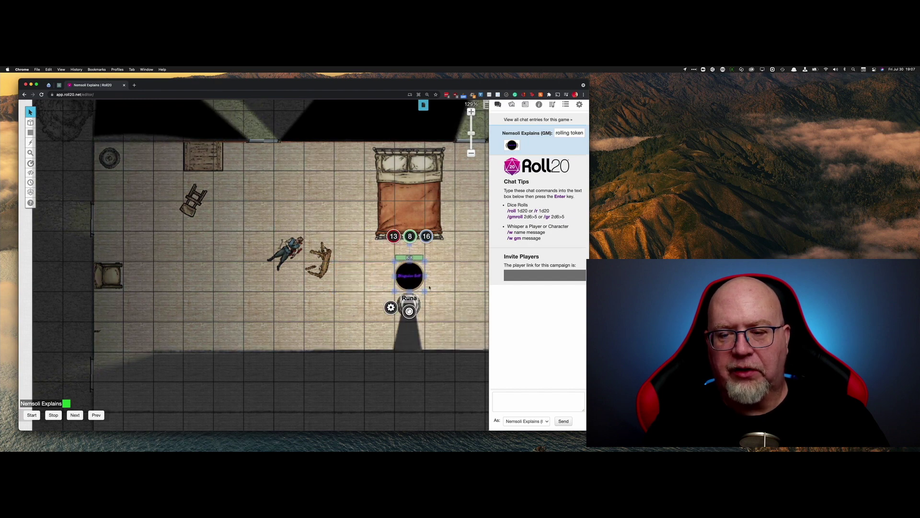
scroll(332, 300, "right", 5)
scroll(332, 300, "right", 3)
scroll(333, 299, "down", 2)
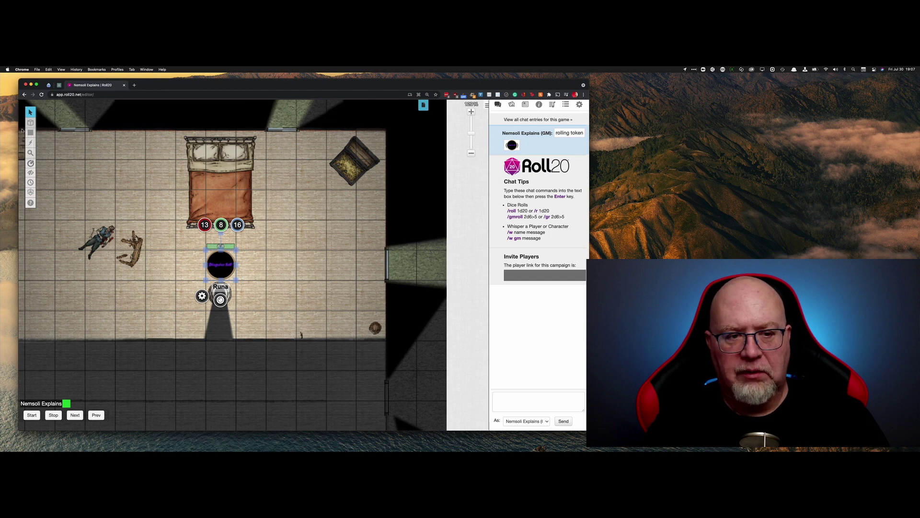
- Search the art library for "fire" and place a web fire image on the bedroom floor, east of the round stone object
left_click(414, 259)
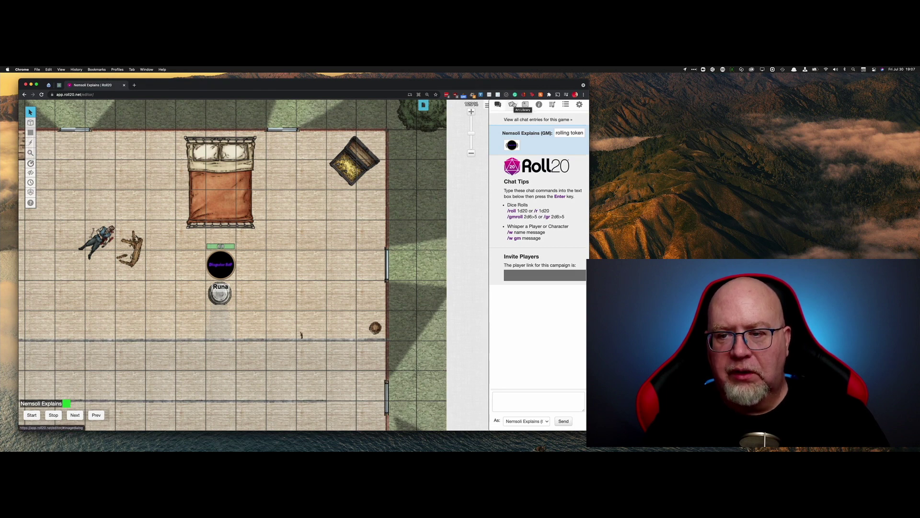
left_click(513, 104)
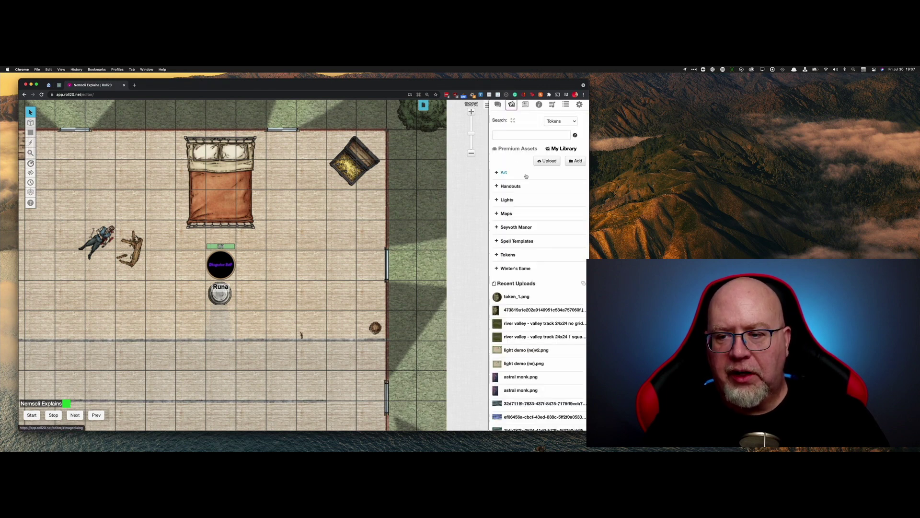
left_click(513, 135)
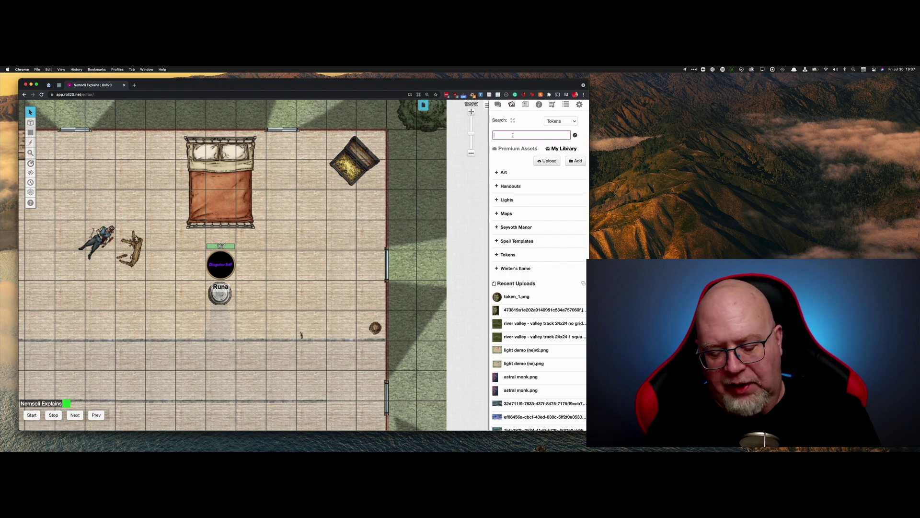
type("fire")
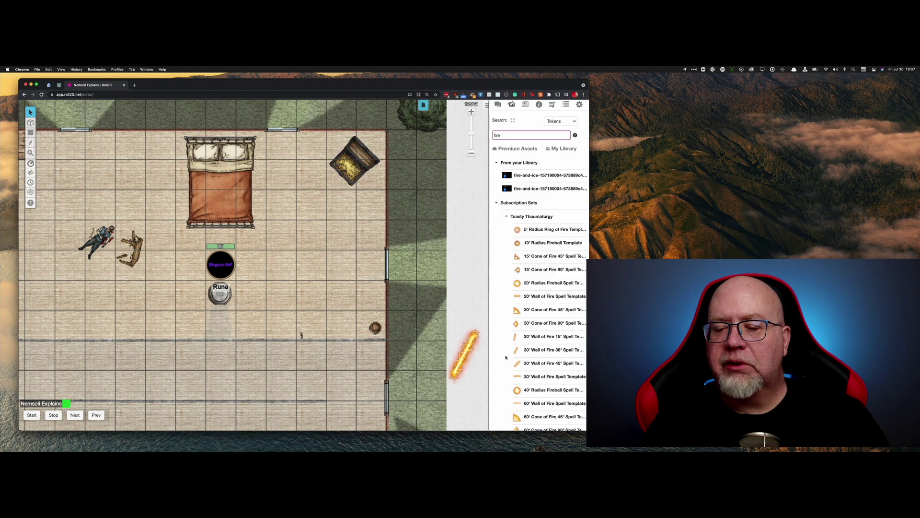
scroll(507, 230, "down", 1)
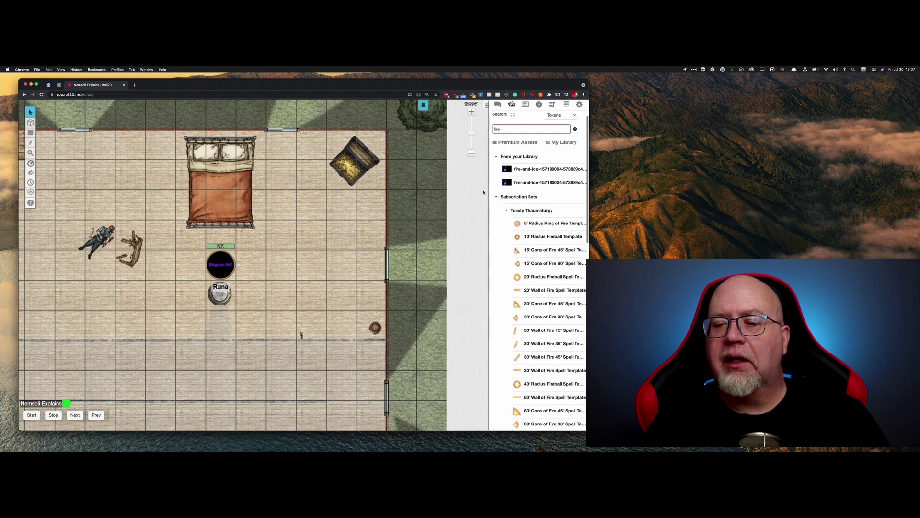
left_click(497, 196)
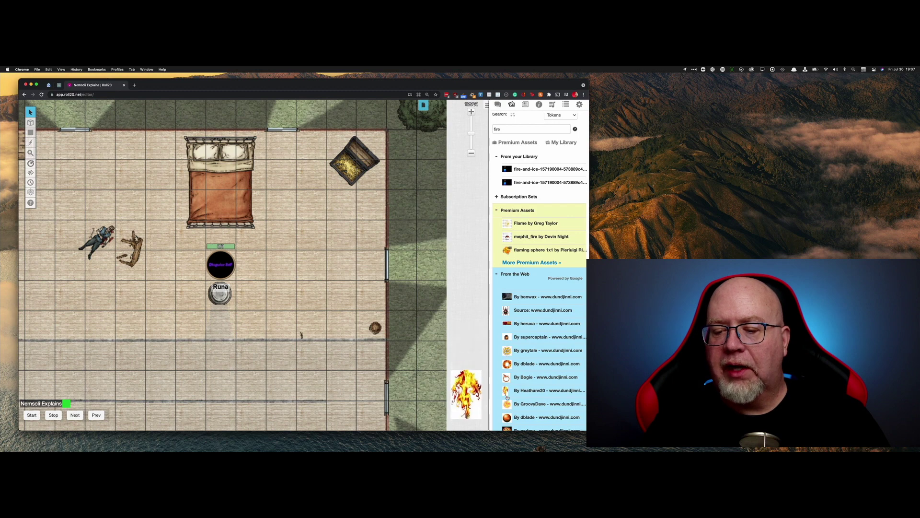
left_click_drag(507, 404, 340, 309)
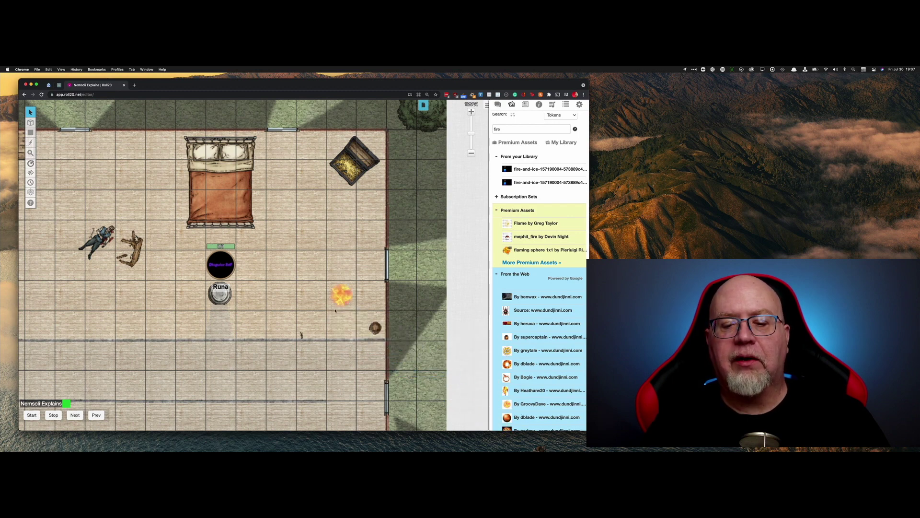
- Shrink the fire image and place it over the small round object in the bedroom's southeast corner, off the grid snap
left_click(338, 295)
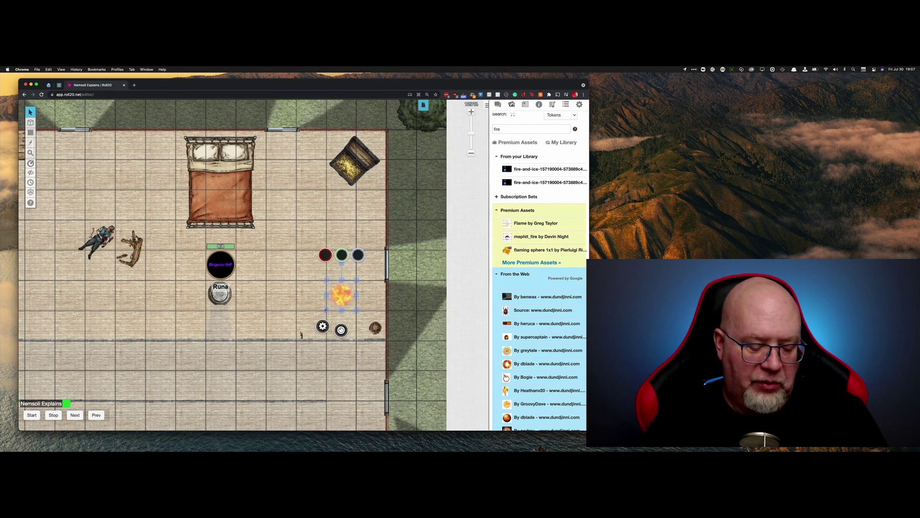
key("alt")
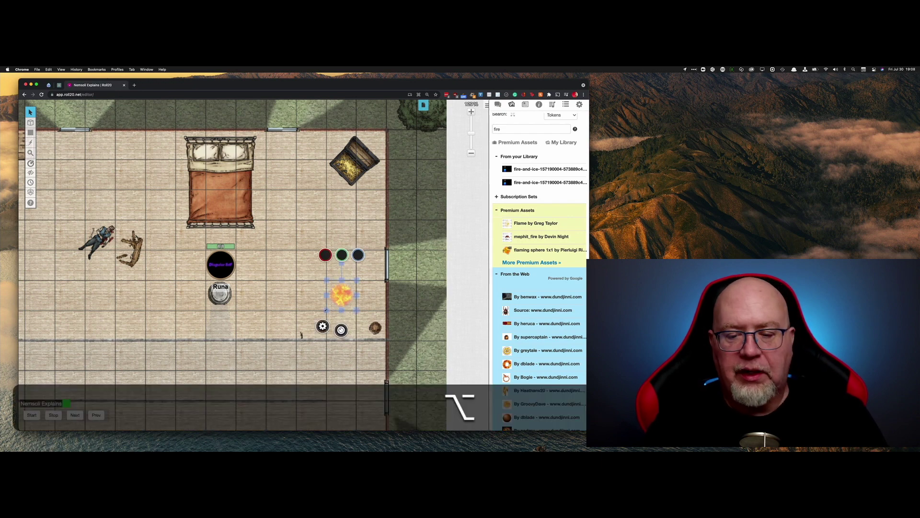
left_click_drag(326, 309, 341, 295)
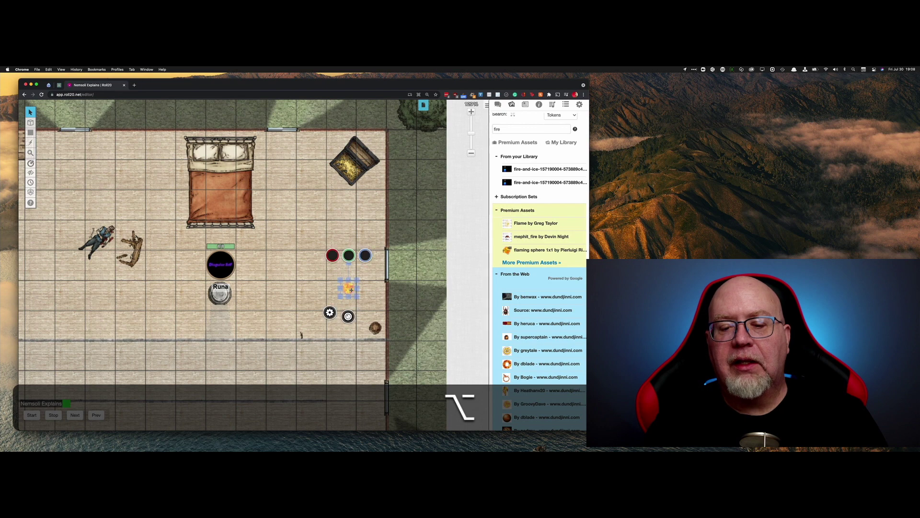
left_click(355, 298)
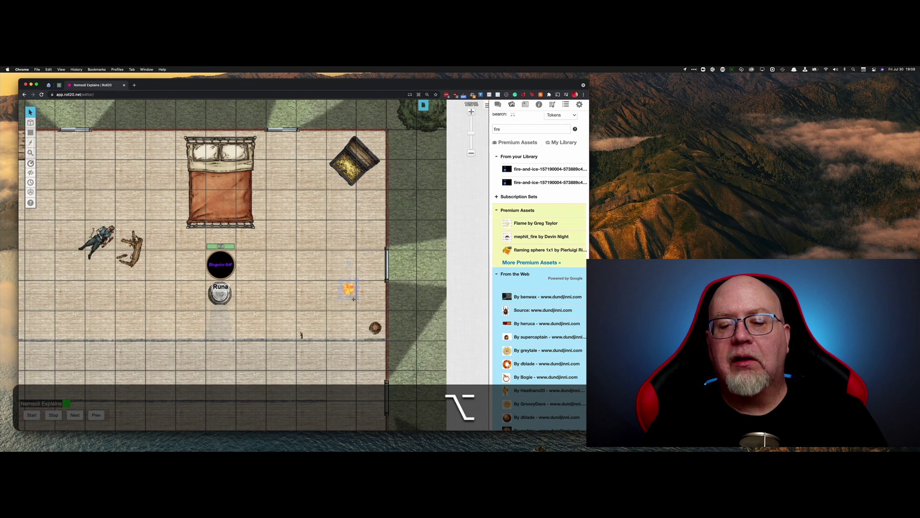
left_click(376, 328)
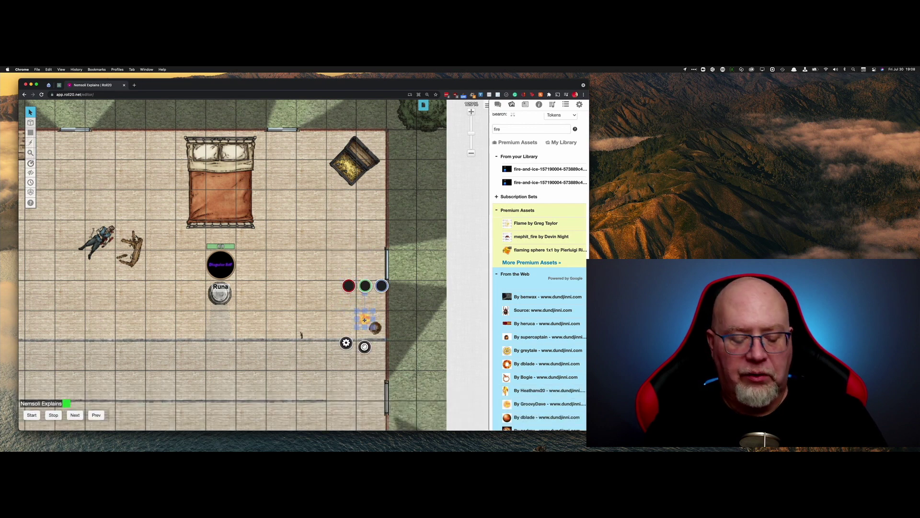
key("alt")
left_click_drag(364, 319, 375, 329)
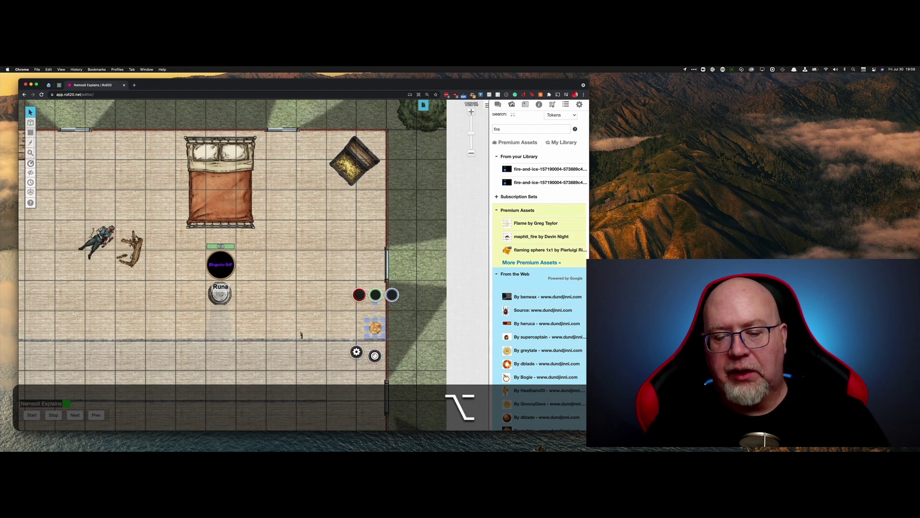
- Move the fire image to the Map Layer and switch to editing that layer
right_click(376, 329)
mouse_move(384, 325)
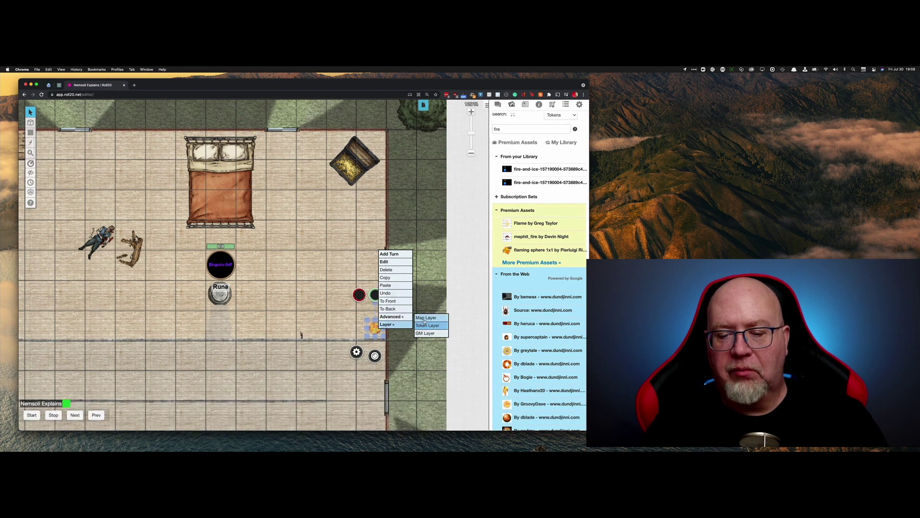
left_click(424, 318)
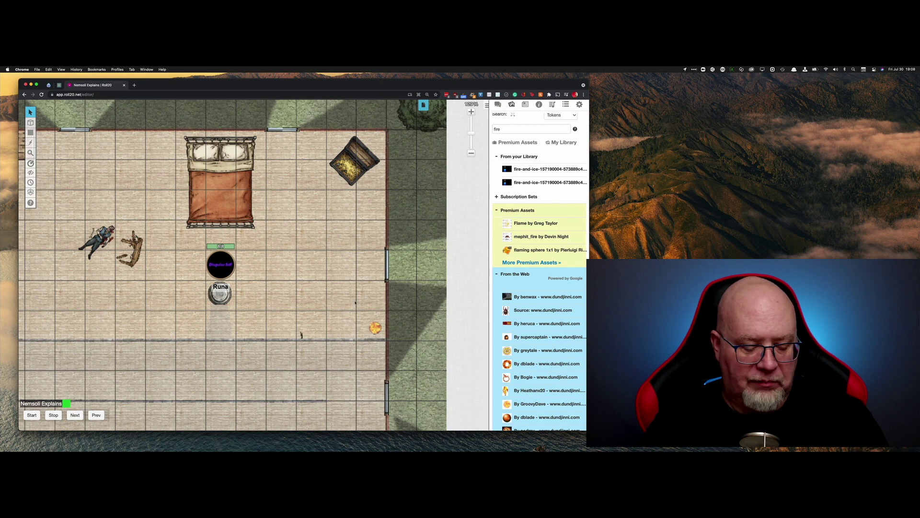
key("super")
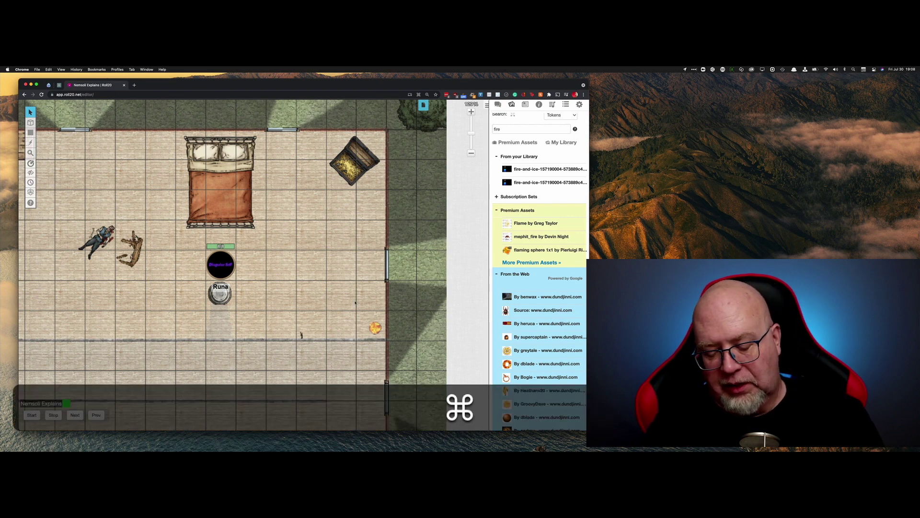
key("super+m")
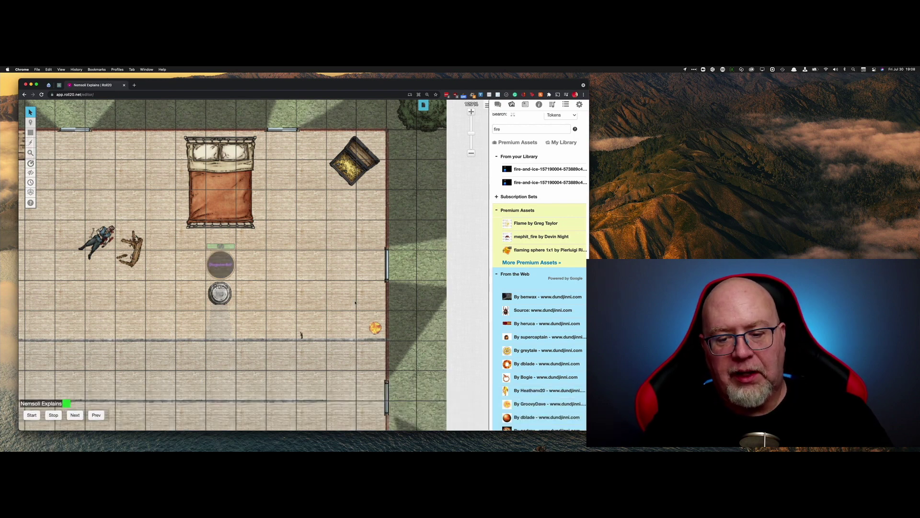
- Make the fire image emit Bright Light with a distance of 20 ft
left_click(376, 327)
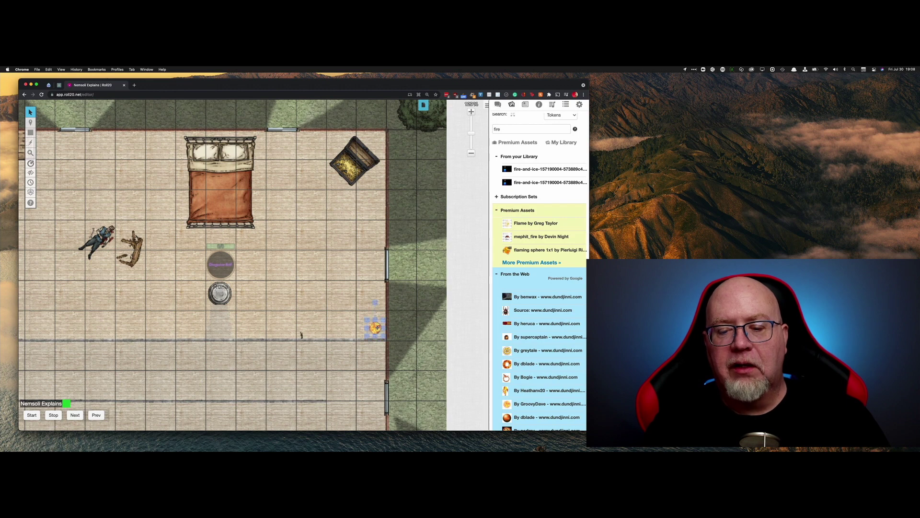
right_click(376, 327)
mouse_move(391, 313)
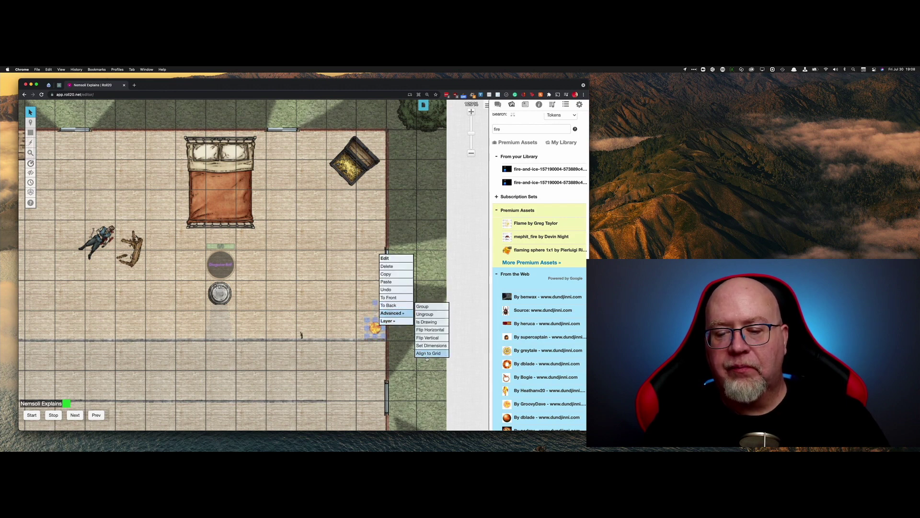
left_click(375, 326)
double_click(374, 326)
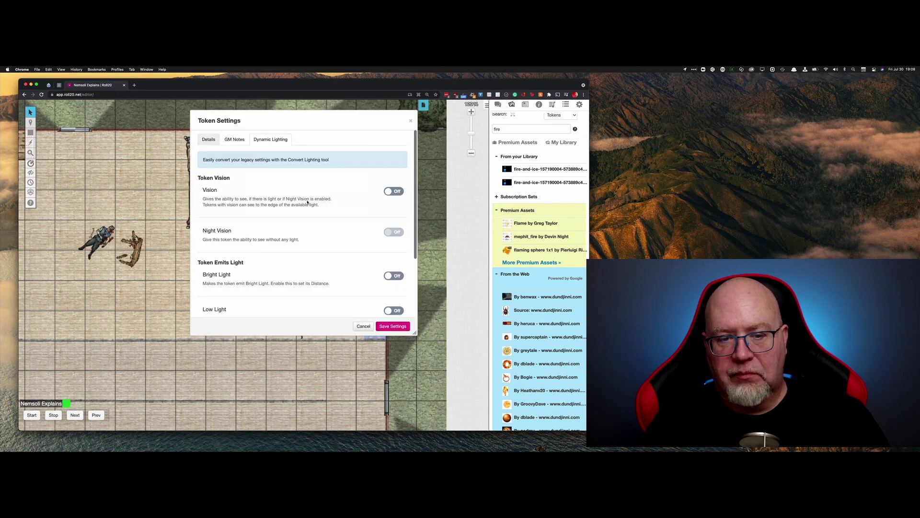
scroll(279, 219, "down", 3)
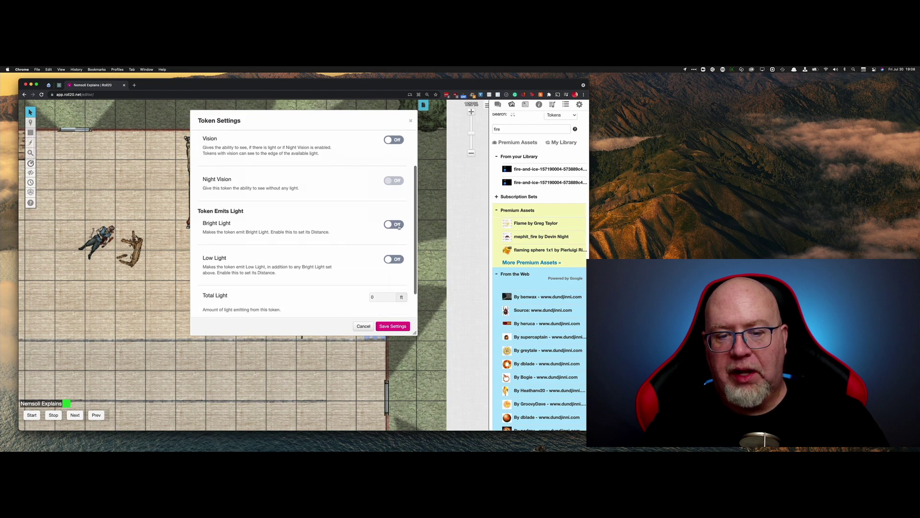
left_click(399, 226)
left_click(380, 242)
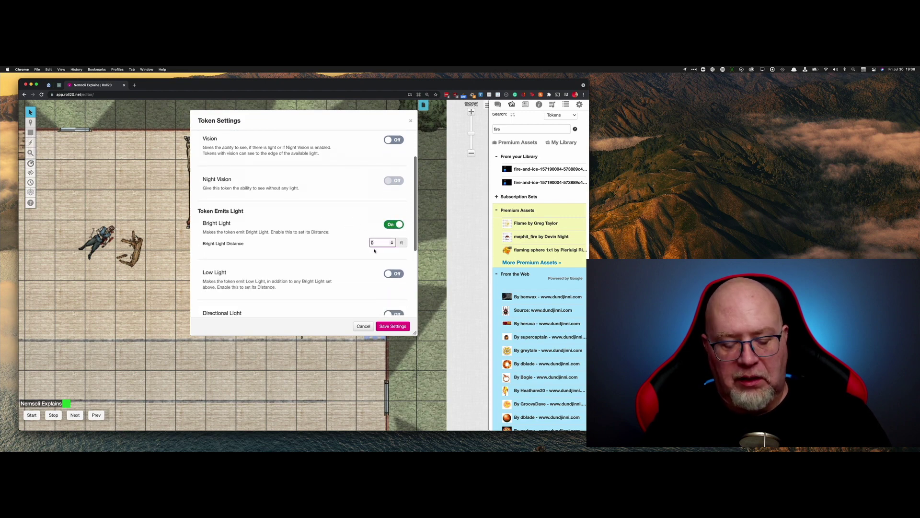
type("20")
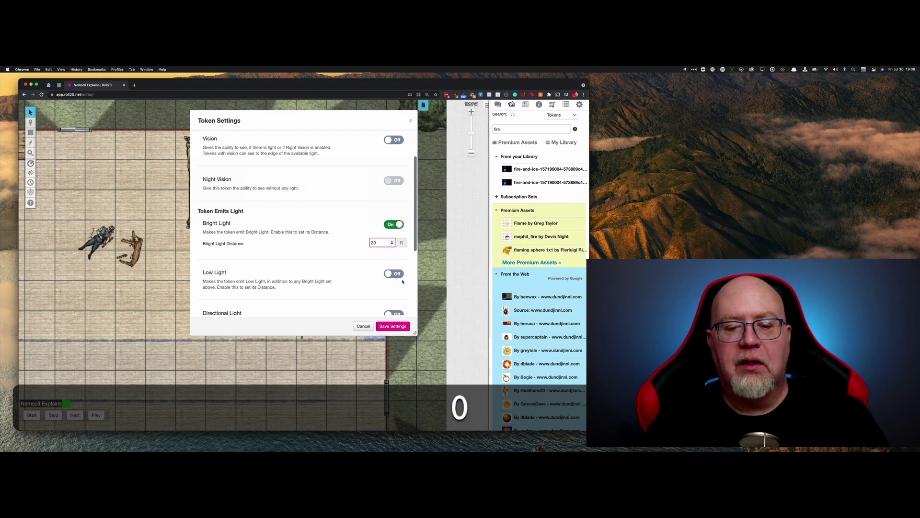
- Enable Low Light for the fire image with a distance of 20 ft
left_click(398, 274)
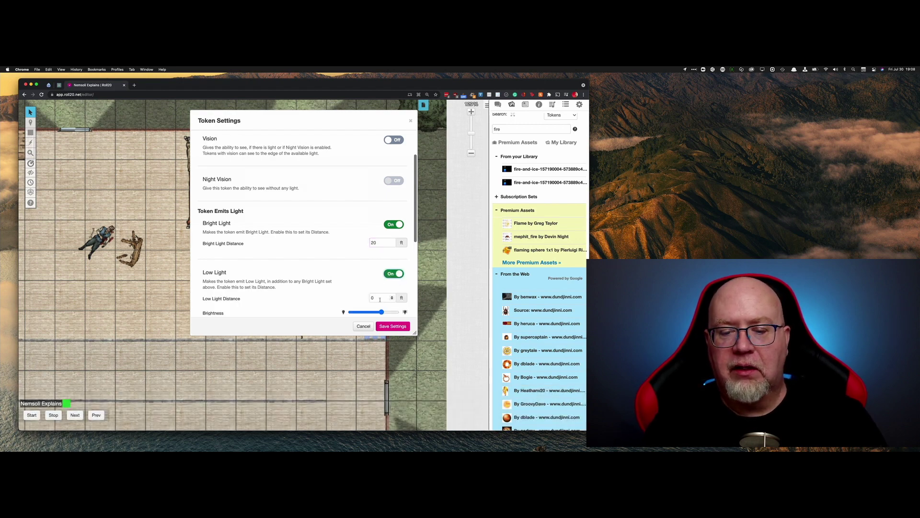
left_click(372, 298)
type("1")
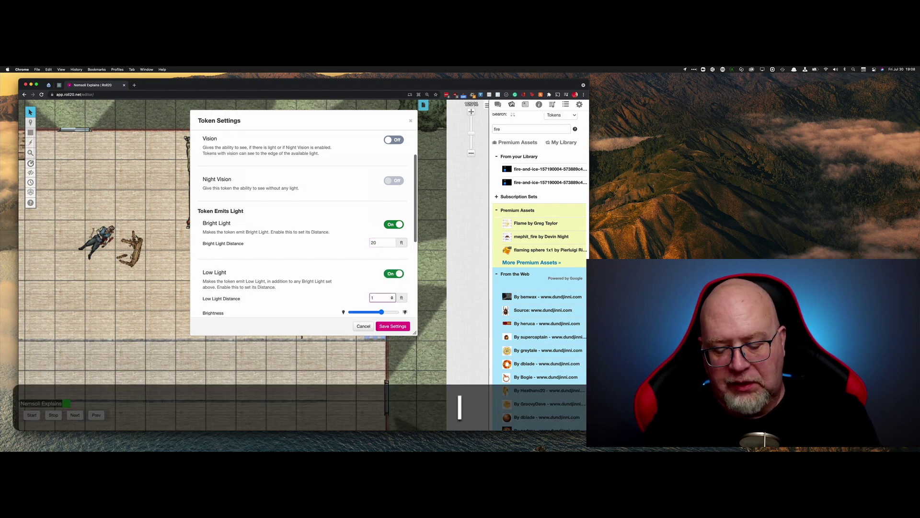
type("0")
key("BackSpace")
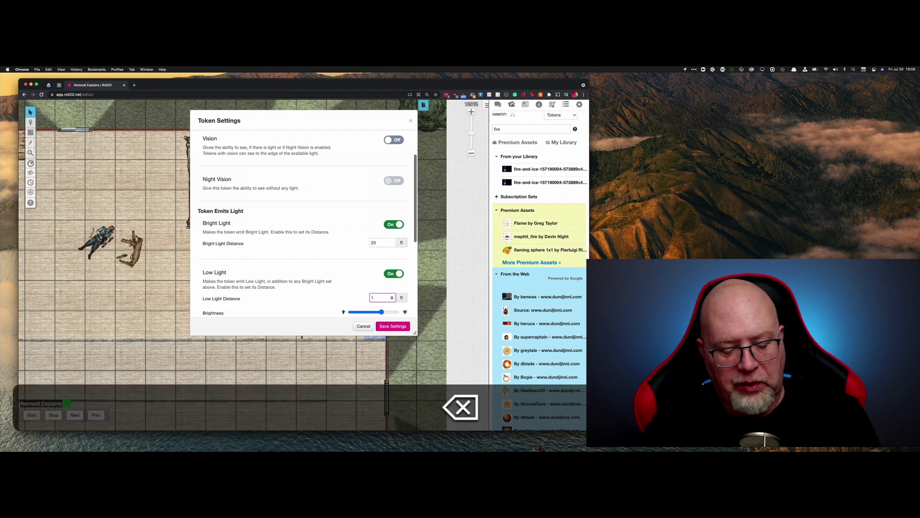
type("2")
key("BackSpace")
type("20")
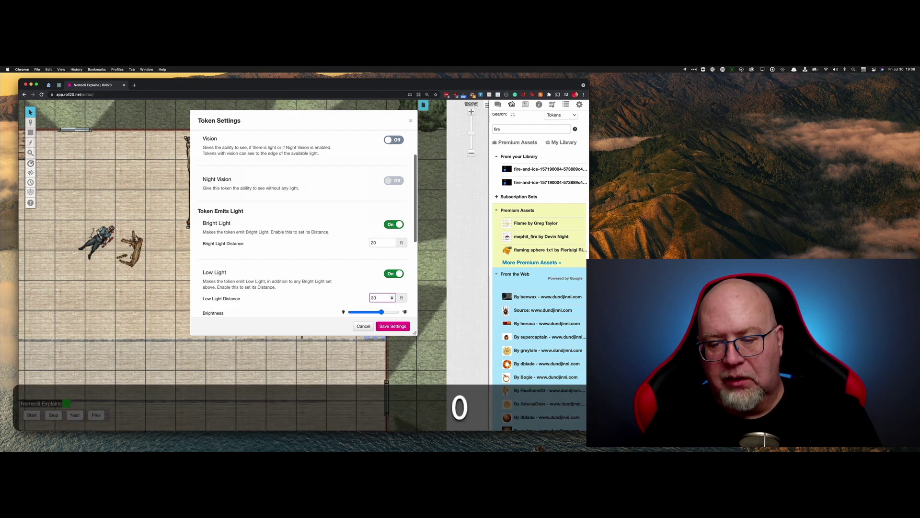
- Set the fire's light color to orange, check the Advanced & Legacy Settings, and save the token settings
scroll(384, 267, "down", 3)
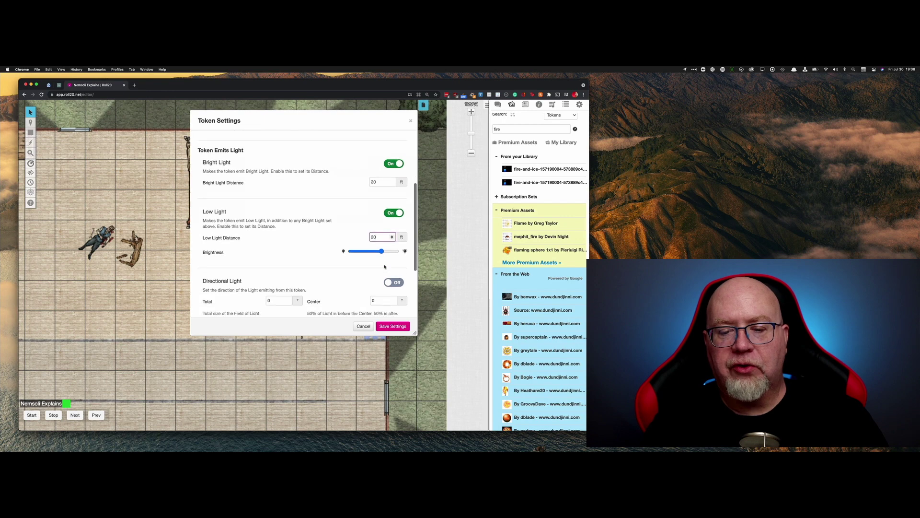
scroll(384, 266, "down", 1)
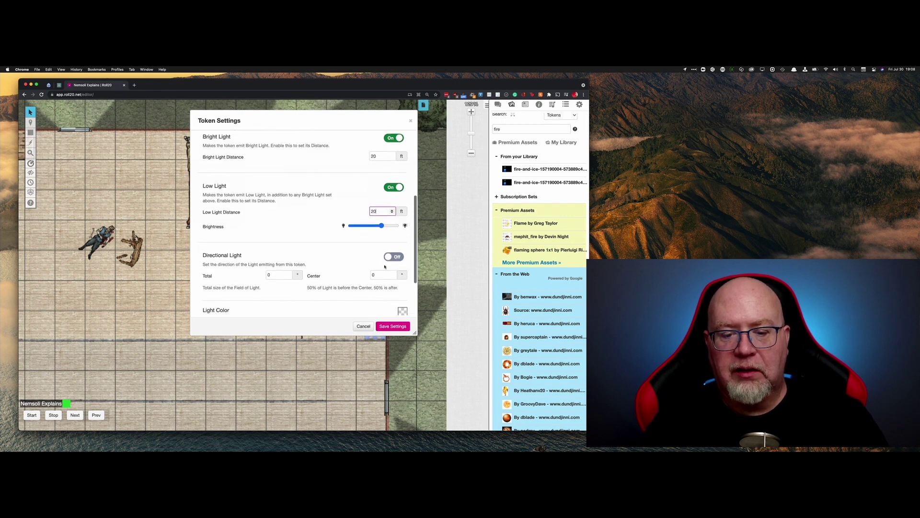
scroll(384, 266, "down", 2)
scroll(384, 267, "down", 1)
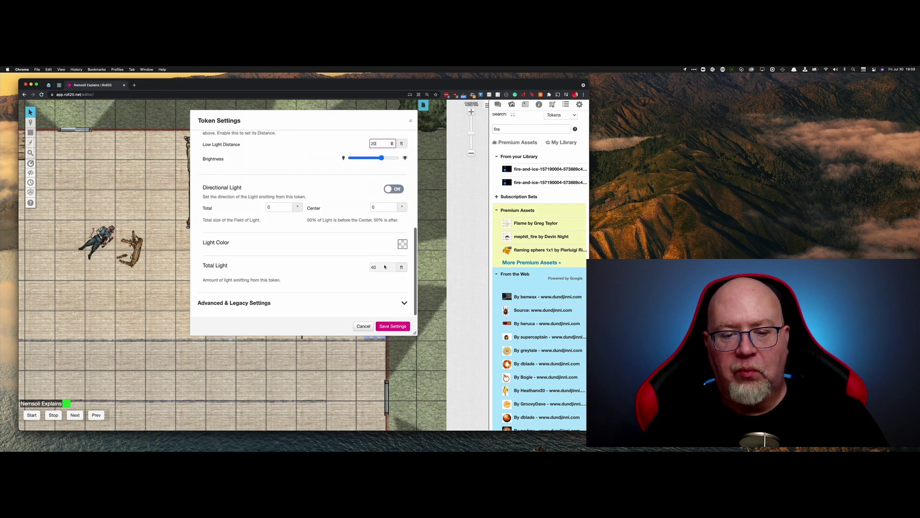
left_click(402, 245)
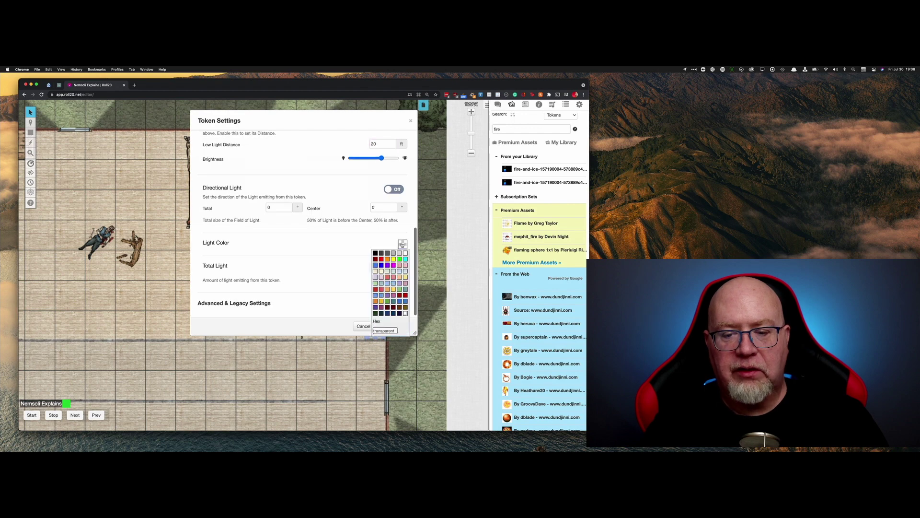
left_click(399, 258)
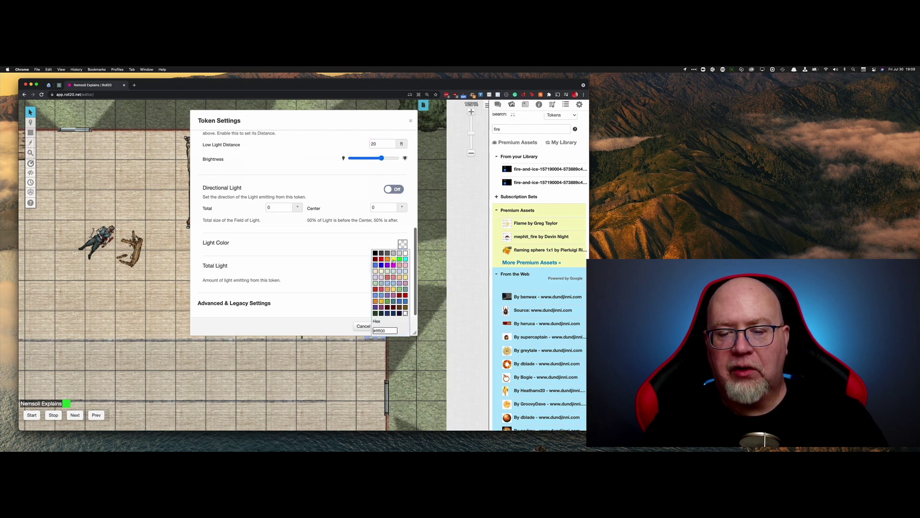
left_click(387, 259)
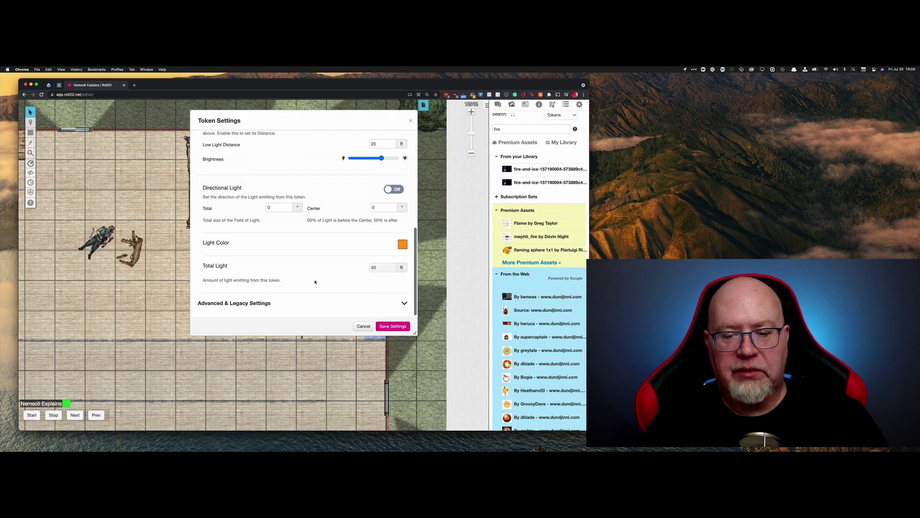
left_click(404, 302)
scroll(282, 272, "down", 2)
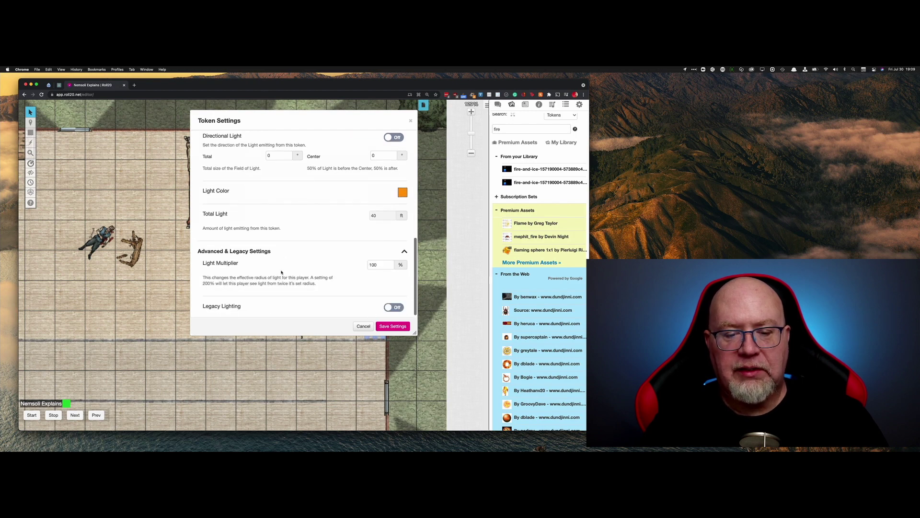
left_click(393, 327)
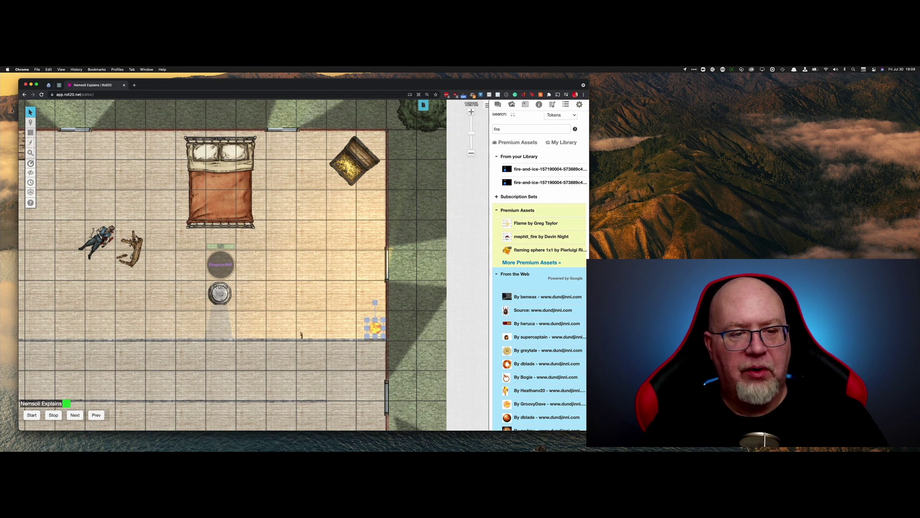
- Return to the Objects & Tokens layer and preview the firelit bedroom through the character token's line of sight
mouse_move(30, 122)
left_click(65, 128)
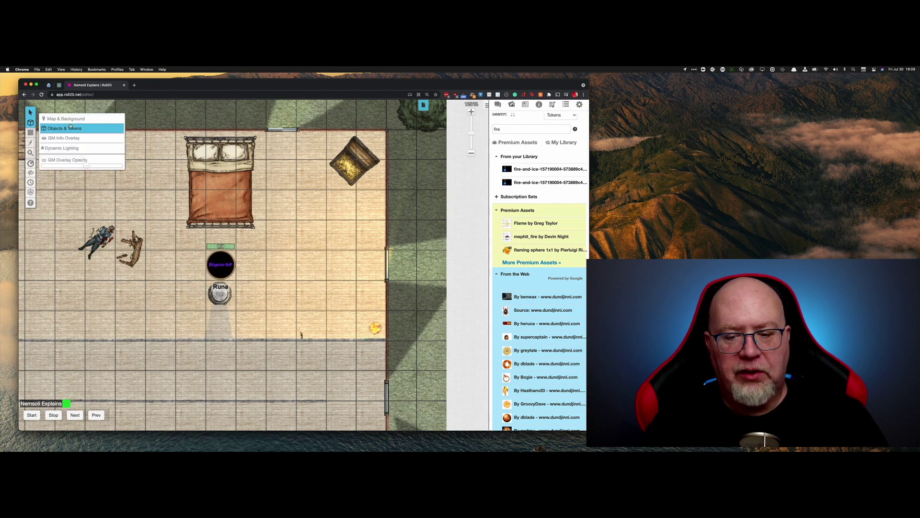
left_click(218, 267)
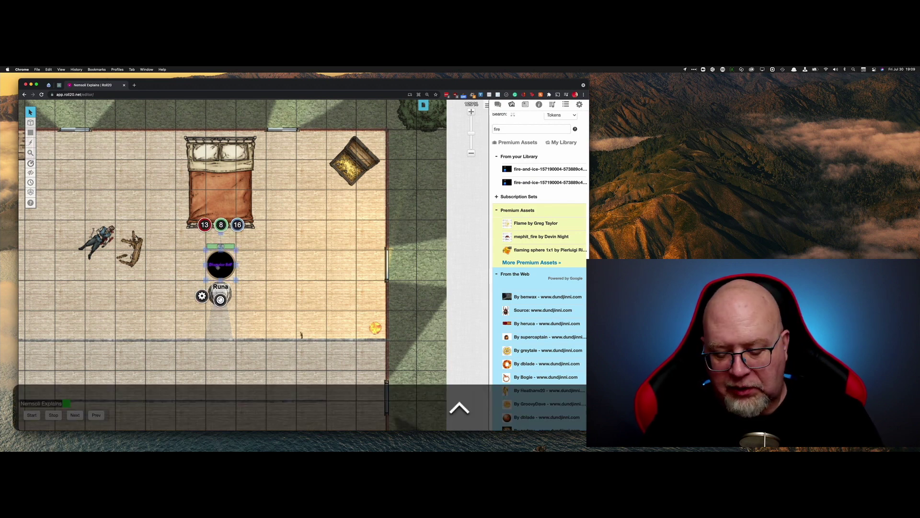
key("ctrl+l")
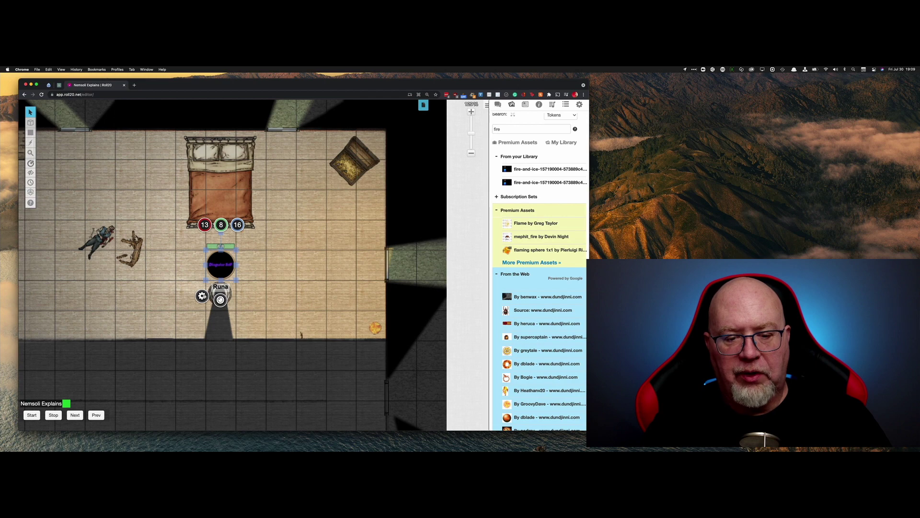
- Turn off Night Vision for the character token and save its settings
left_click(202, 296)
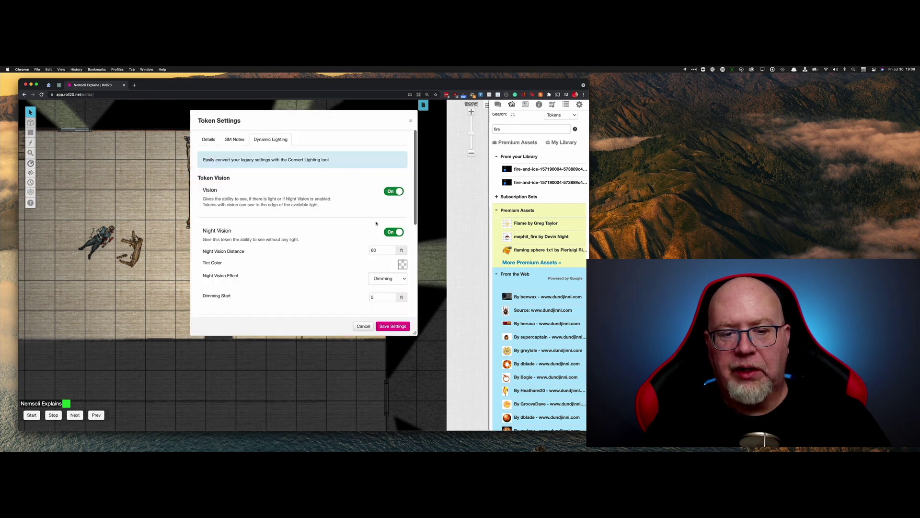
left_click(393, 232)
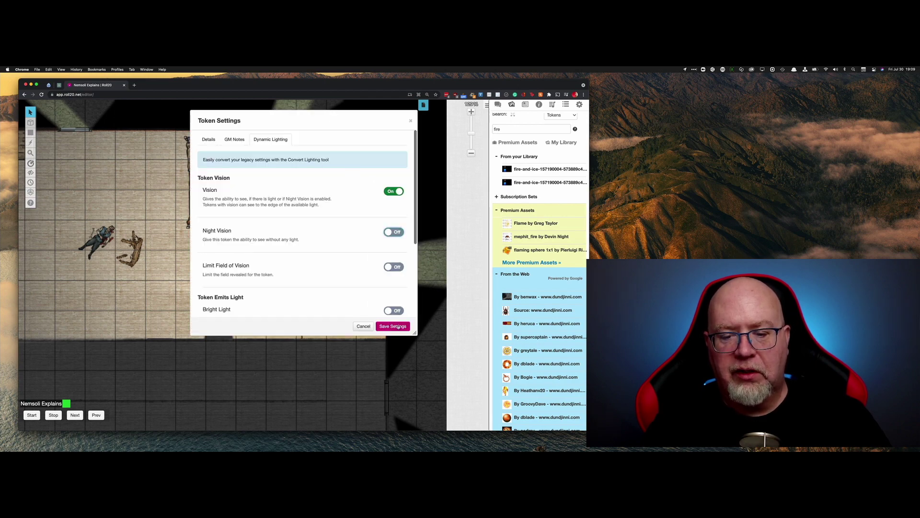
left_click(393, 326)
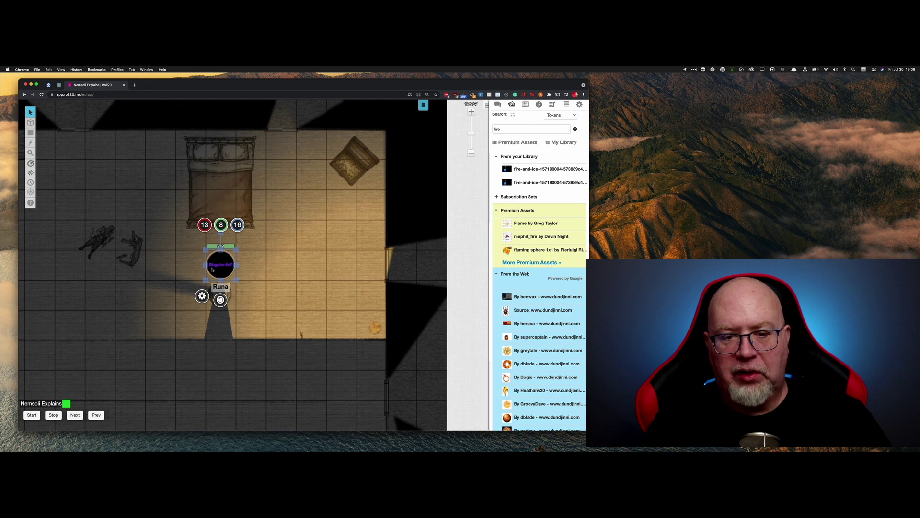